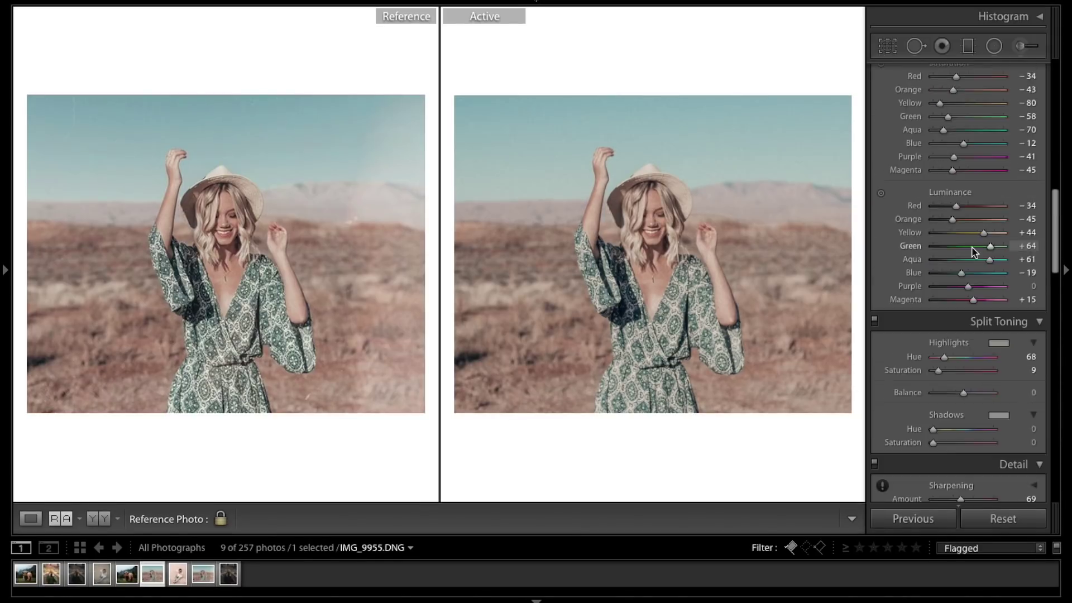
Compare the active desert portrait's finished edit with its before version
key(backslash)
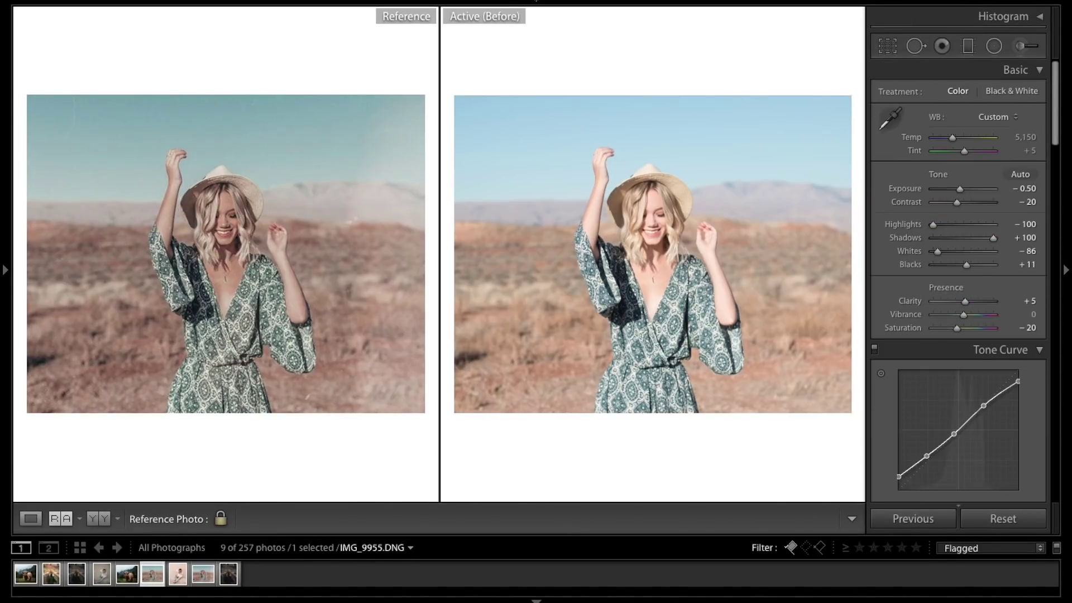
key(backslash)
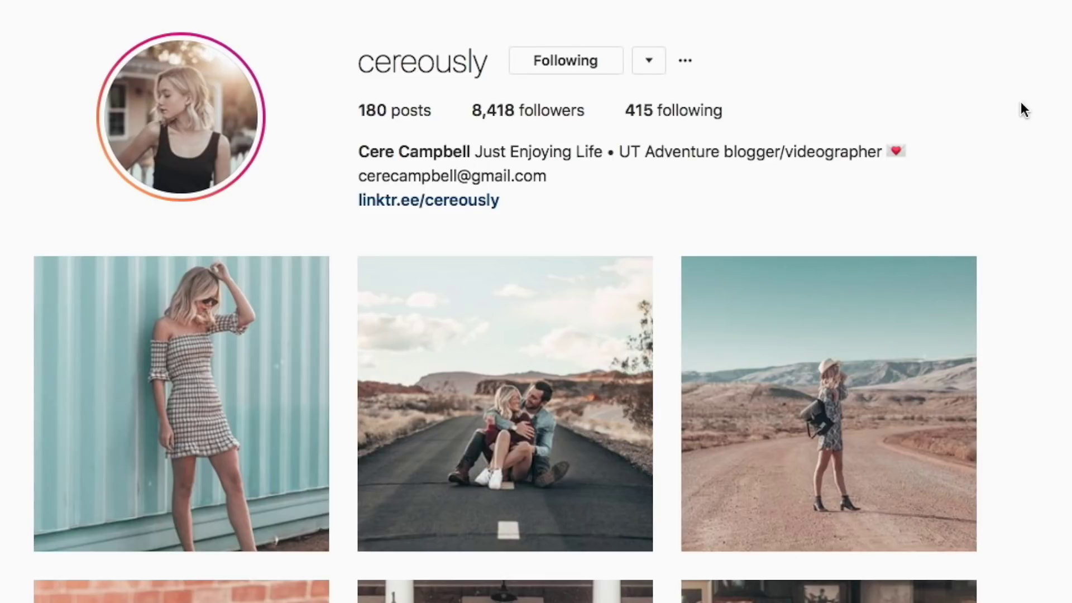
Browse the photo grid of the blogger's Instagram profile to examine the feed's colour style
scroll(1020, 101, down, 8)
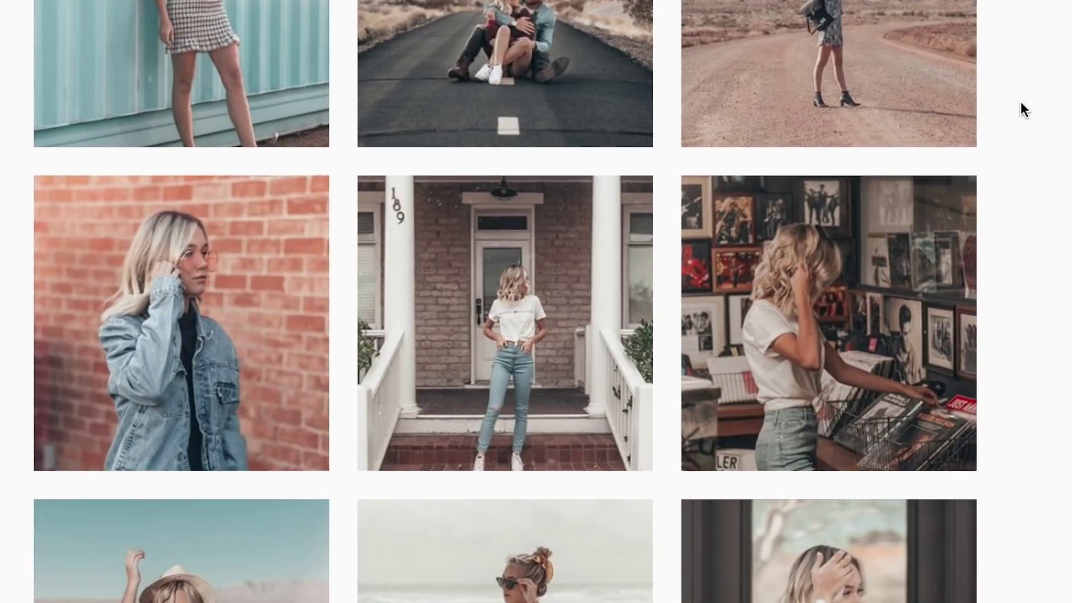
scroll(1021, 102, down, 2)
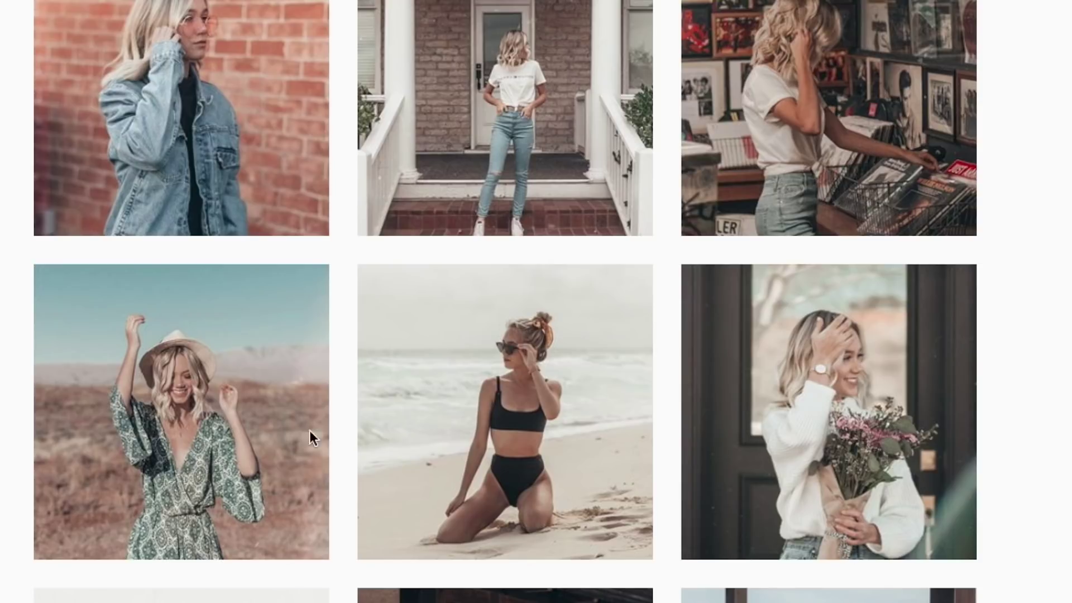
scroll(306, 412, up, 10)
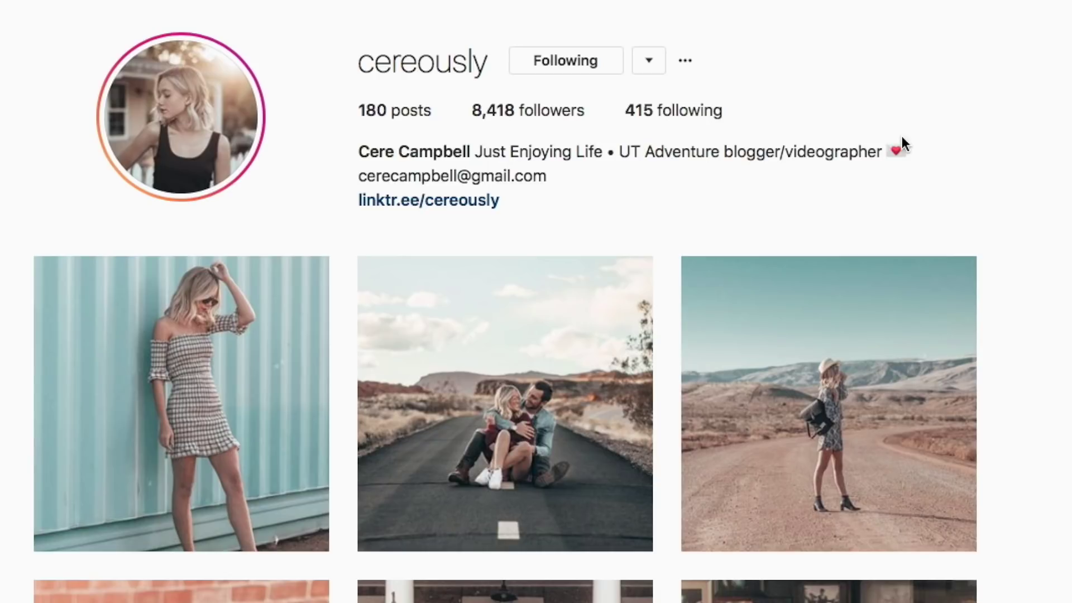
scroll(983, 148, down, 6)
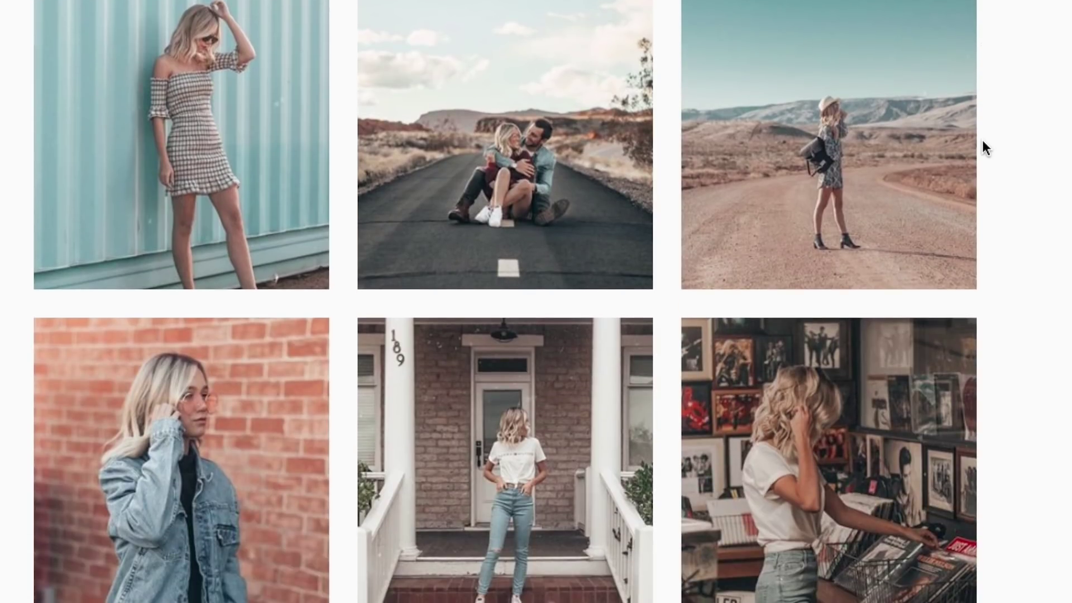
scroll(983, 148, down, 2)
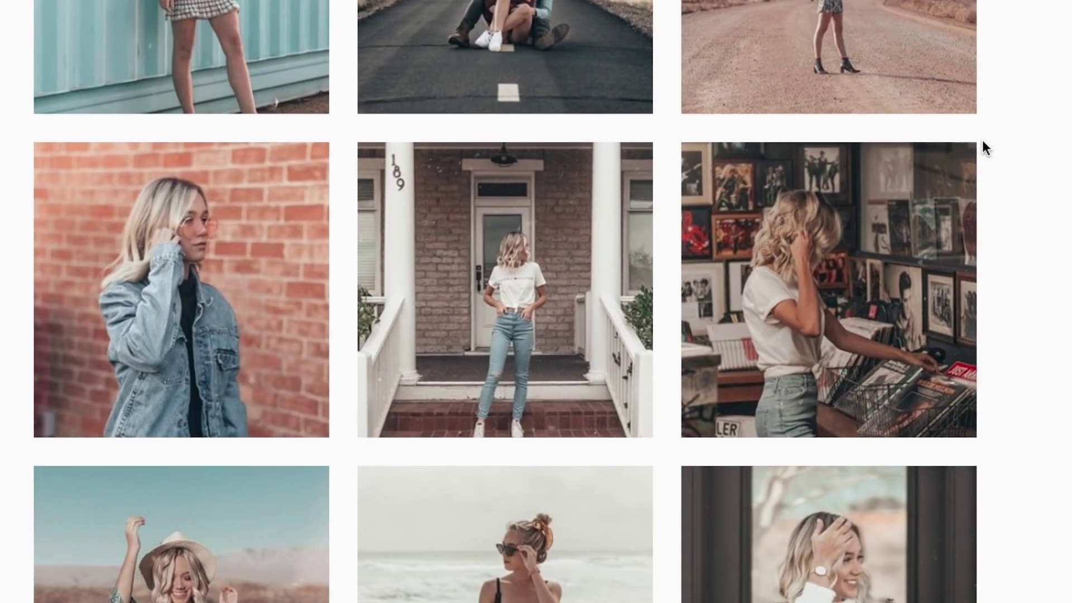
scroll(983, 148, down, 3)
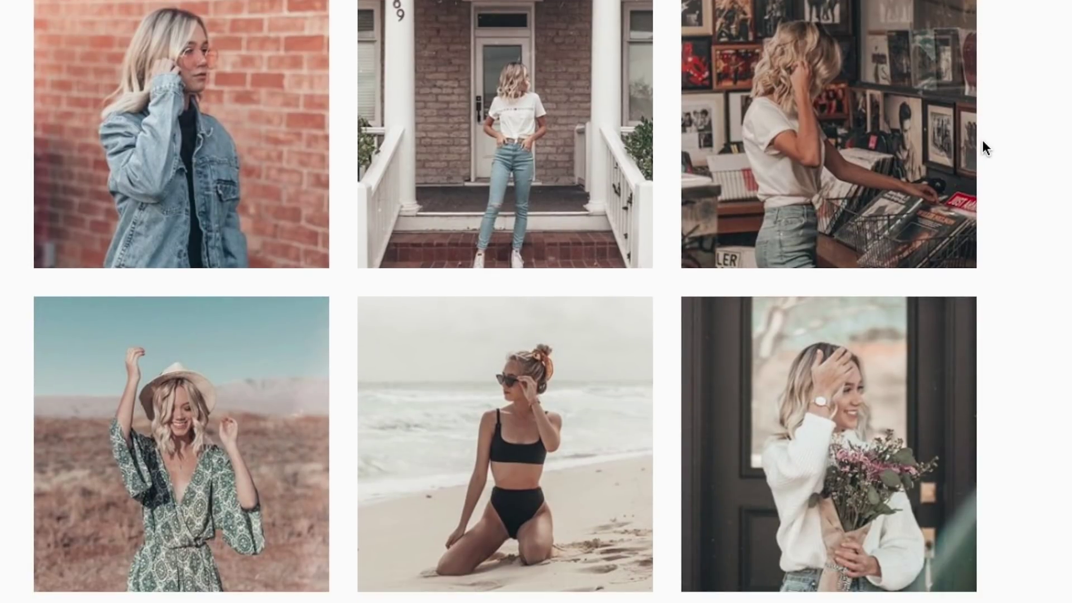
scroll(983, 148, down, 2)
scroll(983, 148, down, 1)
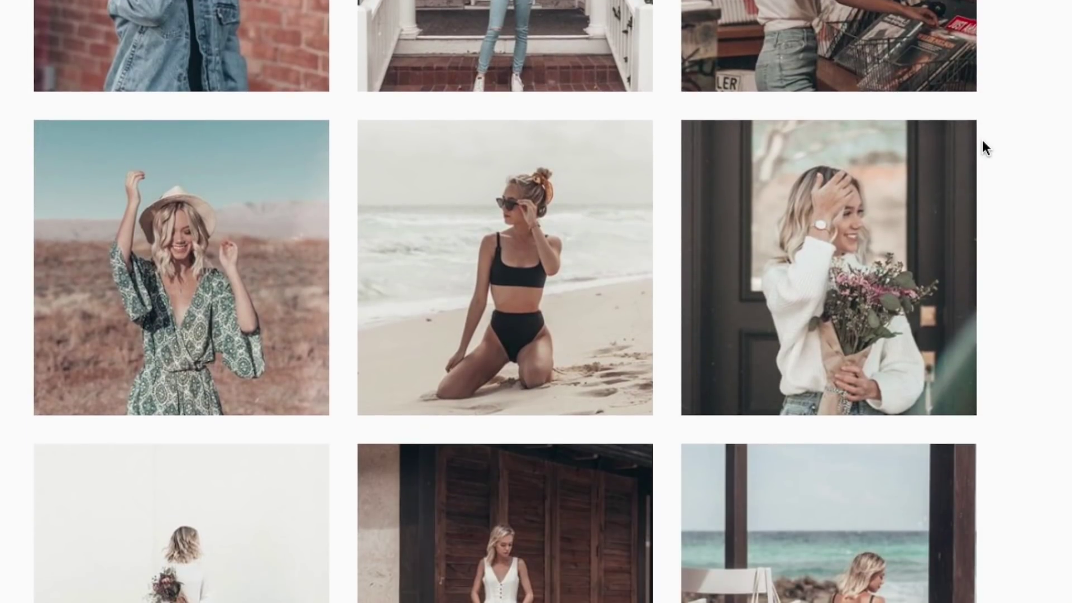
scroll(983, 142, down, 4)
scroll(983, 142, down, 2)
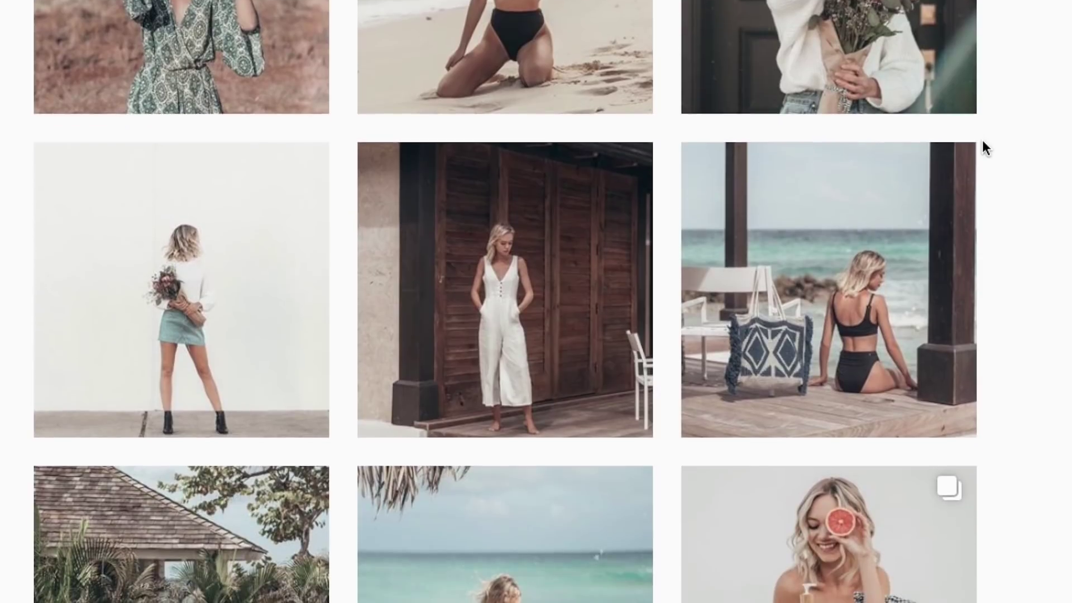
scroll(983, 142, down, 6)
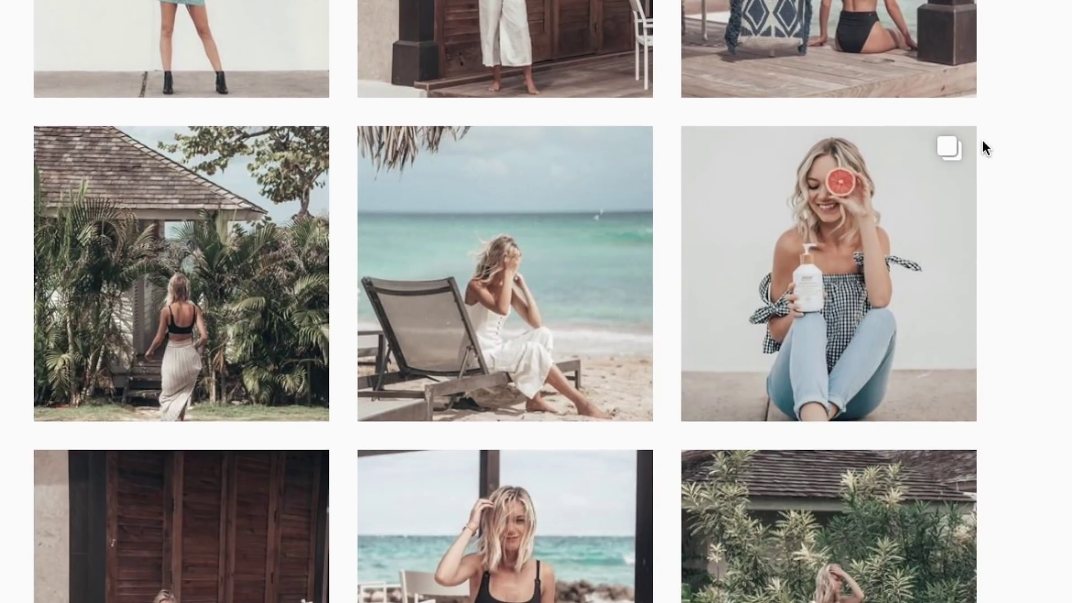
scroll(982, 142, down, 2)
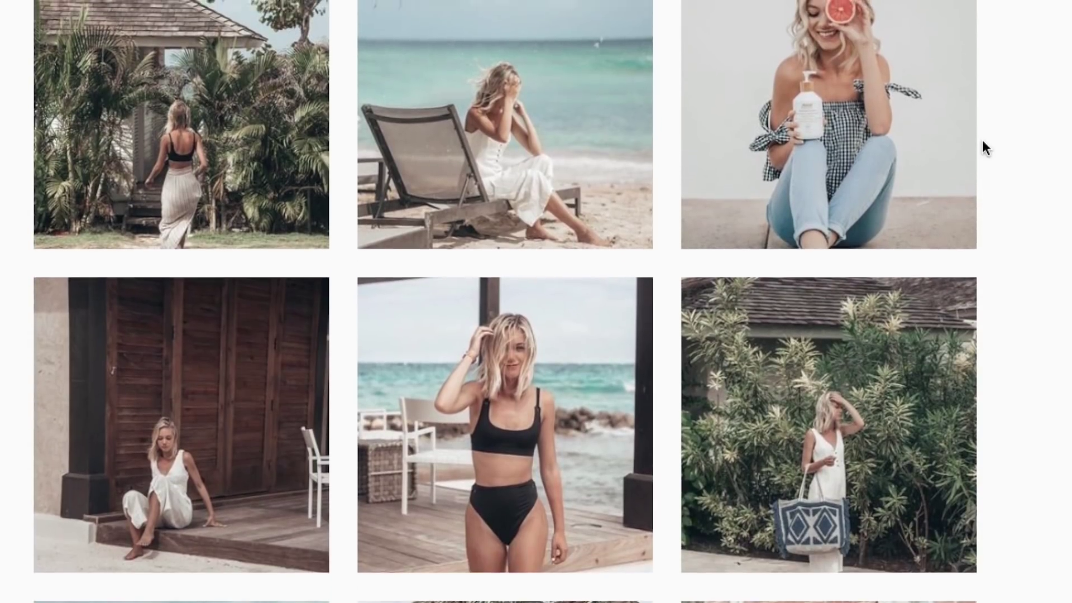
scroll(983, 148, up, 12)
scroll(982, 139, down, 10)
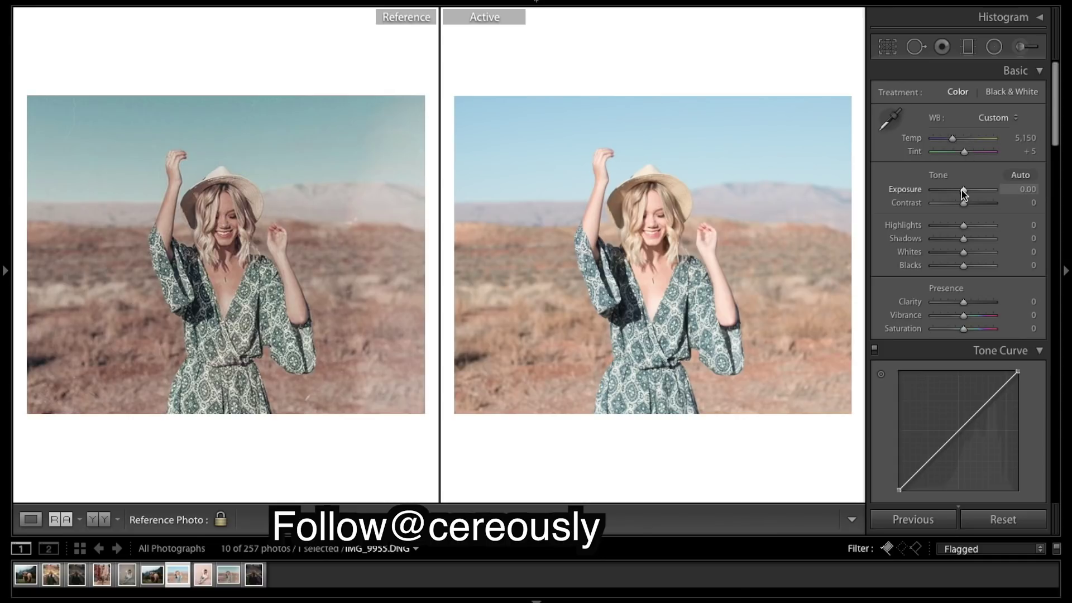
Set the active photo's Exposure to −0.50, Tint to +8, Highlights to −100, Shadows to +100, Whites to −93 and Contrast to −20
drag(961, 190, 960, 191)
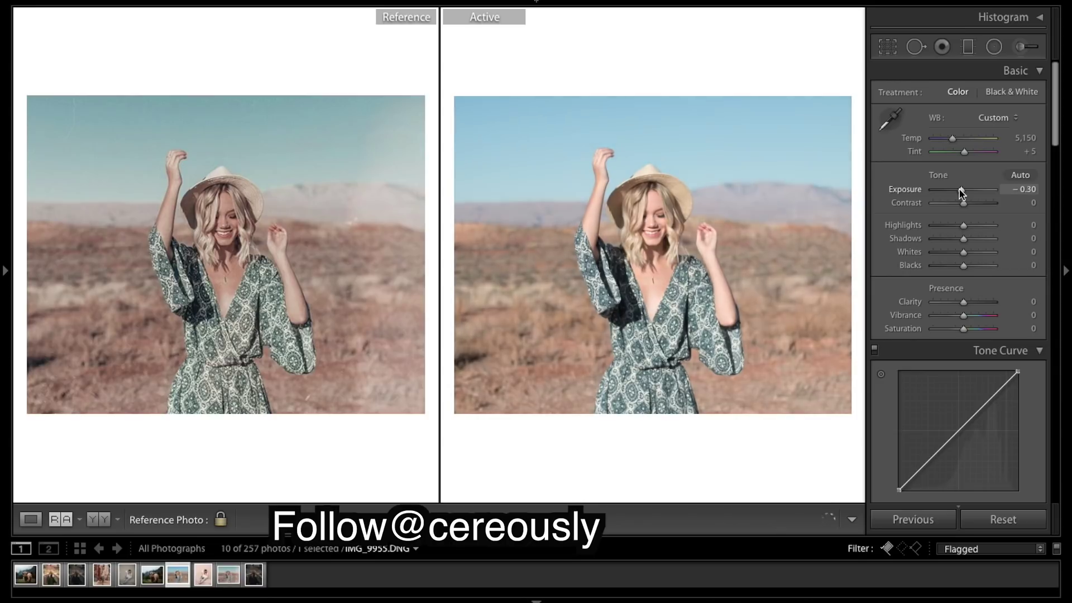
drag(963, 154, 966, 154)
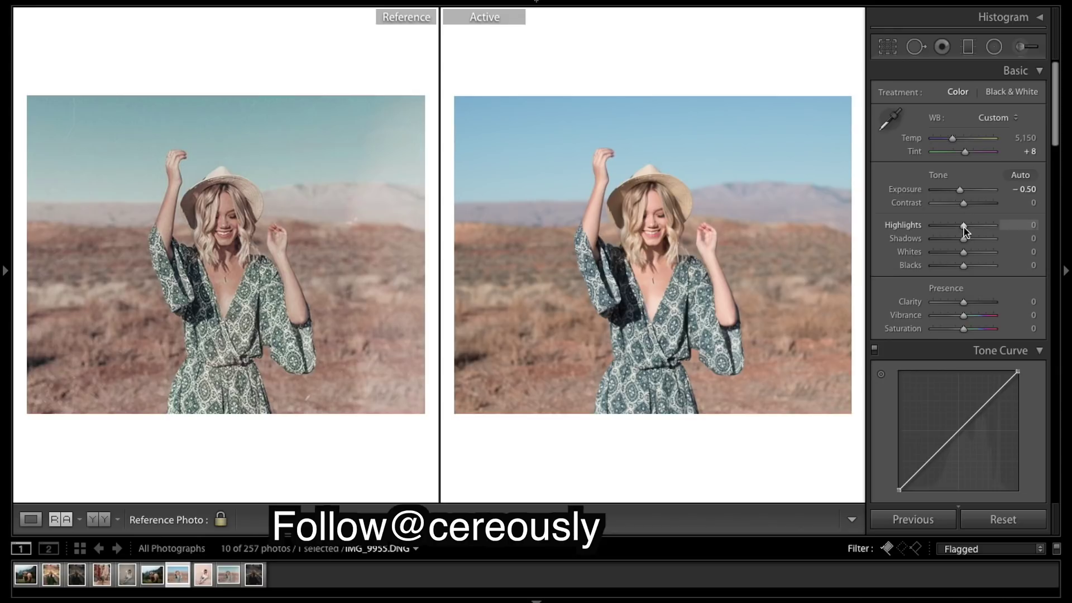
drag(959, 226, 813, 235)
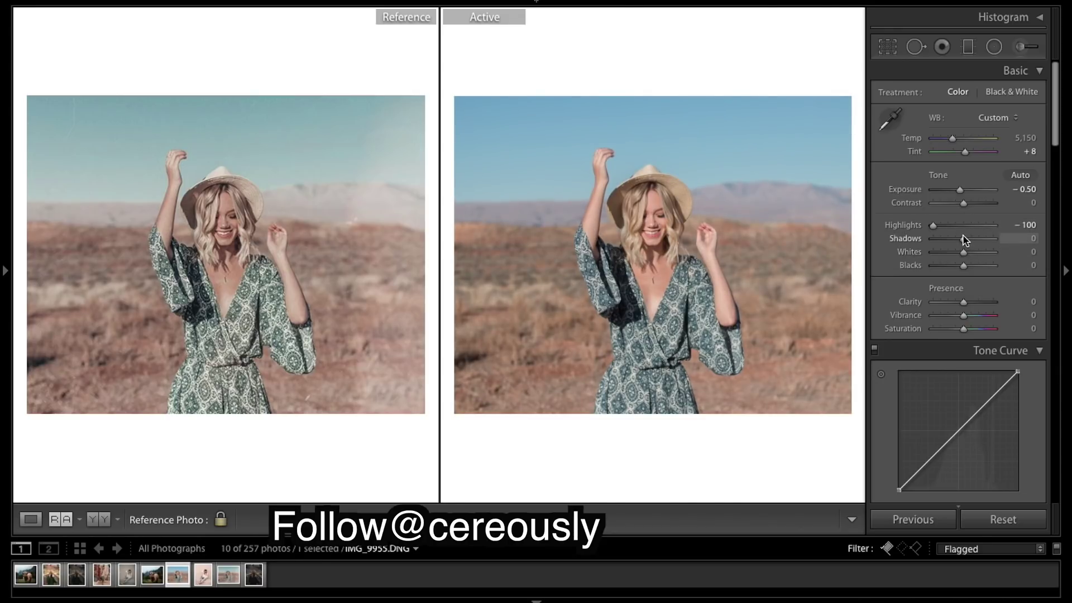
drag(965, 240, 999, 239)
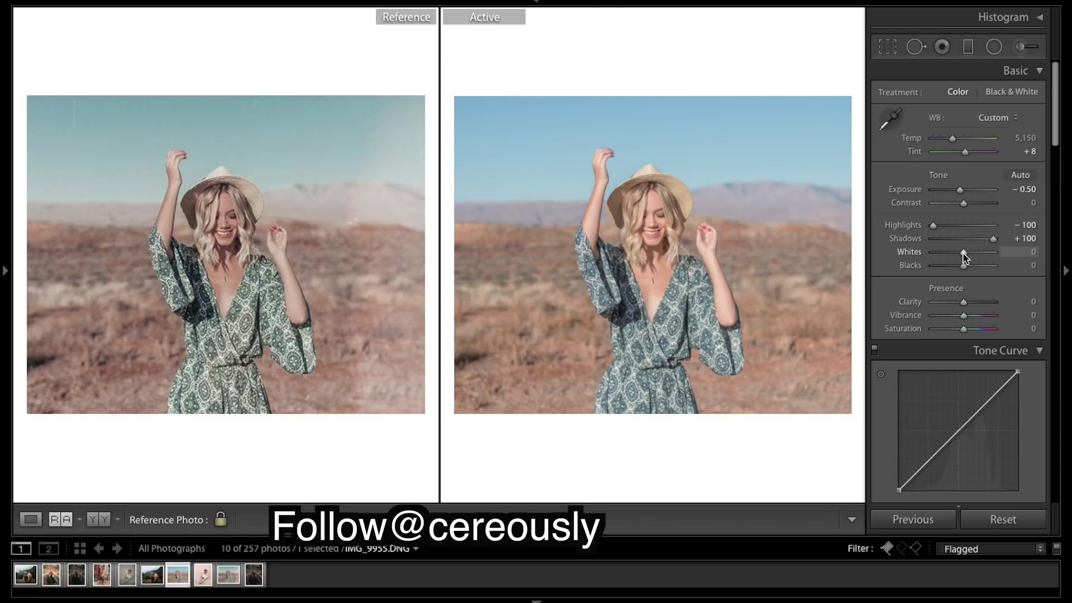
drag(963, 252, 936, 254)
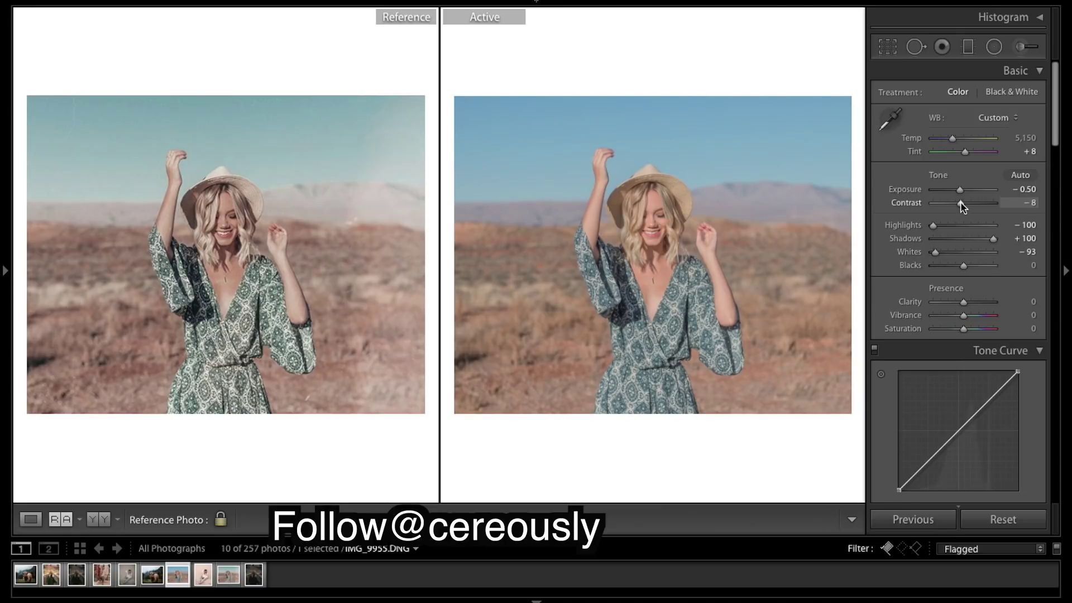
drag(960, 205, 958, 206)
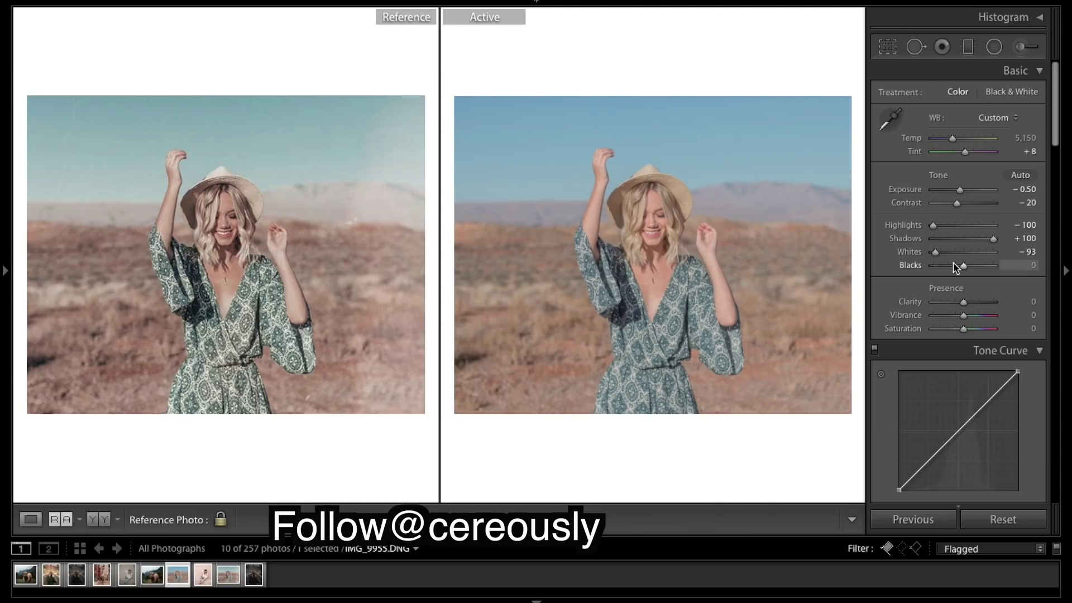
Set the active photo's Whites to −88 and Blacks to +11
drag(937, 257, 941, 255)
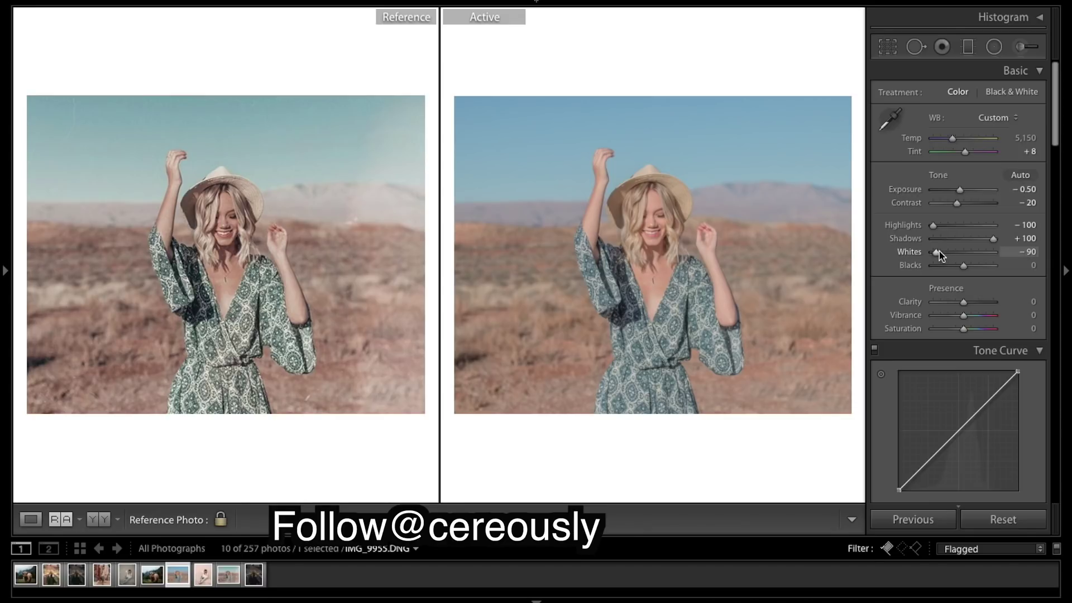
drag(935, 252, 936, 252)
drag(937, 253, 937, 253)
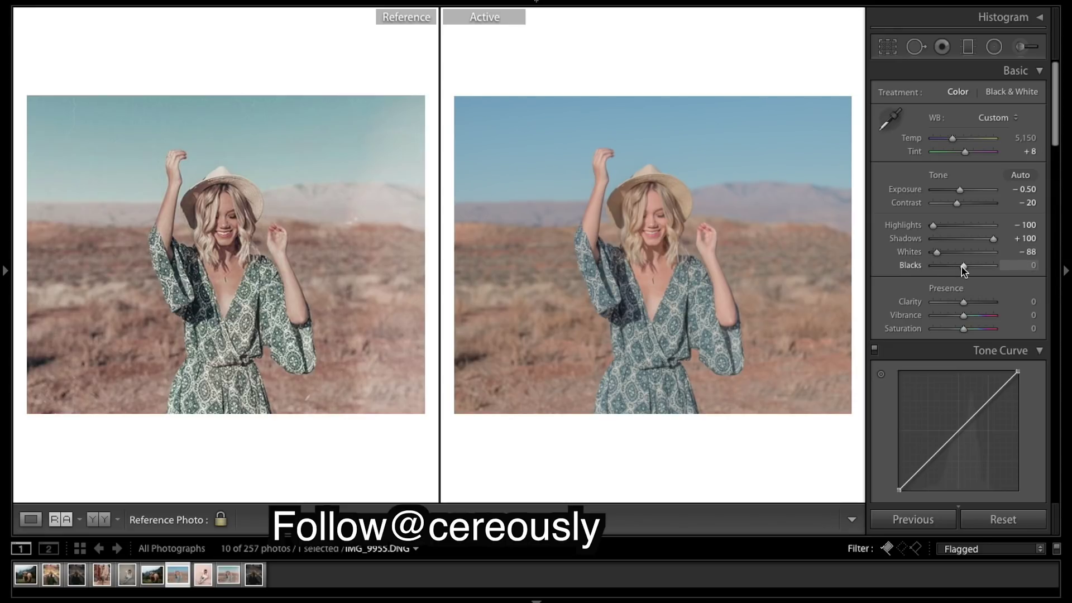
drag(961, 266, 965, 266)
drag(964, 264, 964, 294)
scroll(964, 290, down, 1)
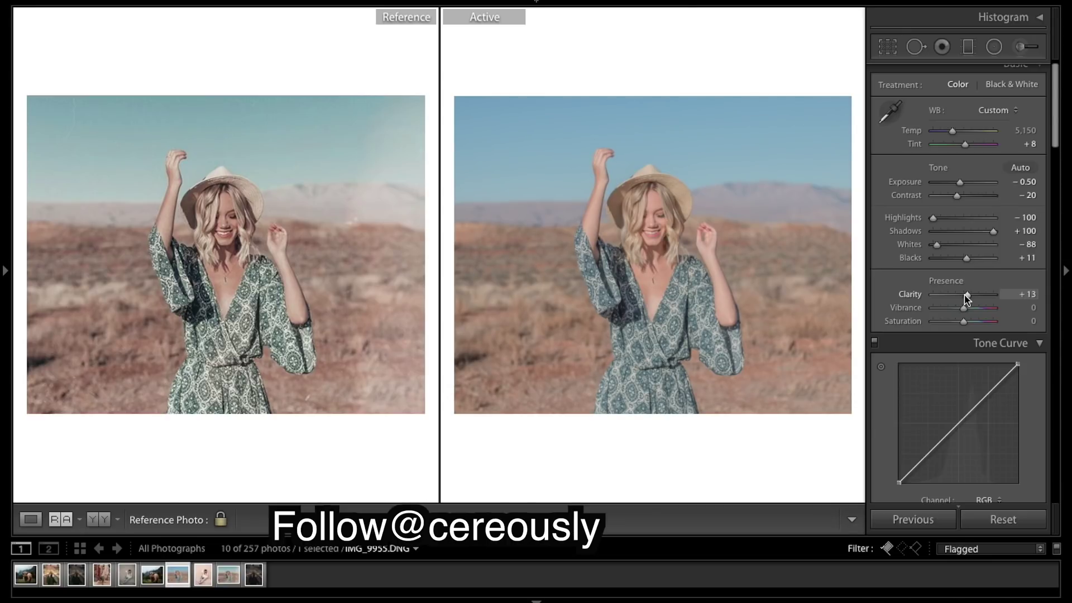
double_click(910, 295)
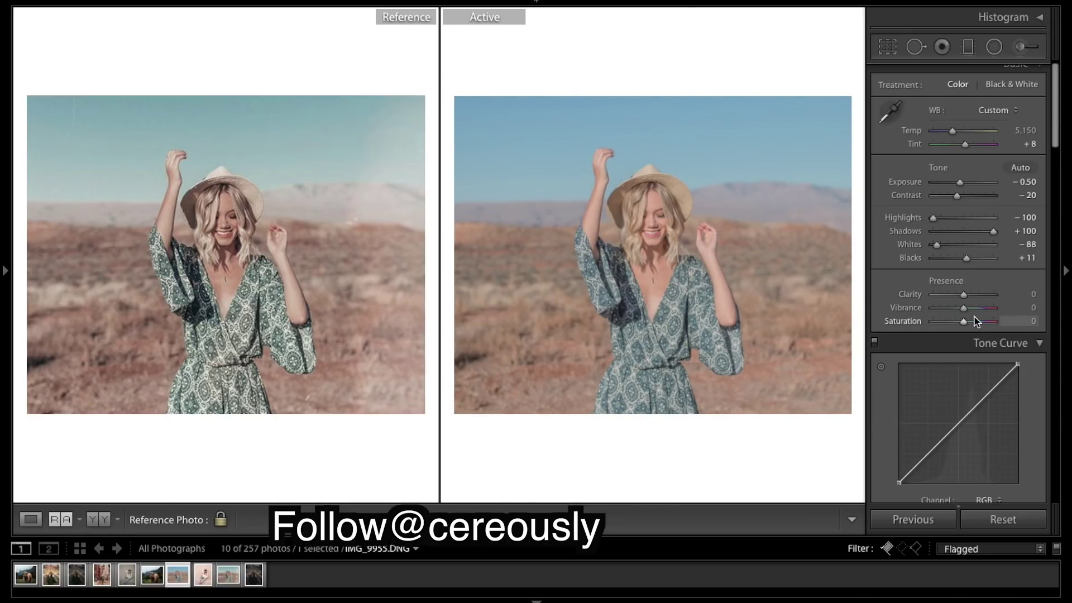
Shape the Red channel tone curve into an S-curve with lowered shadows, a midpoint at 49.0/51.0 % and a highlight point at 76.1/82.0 %
scroll(975, 318, down, 5)
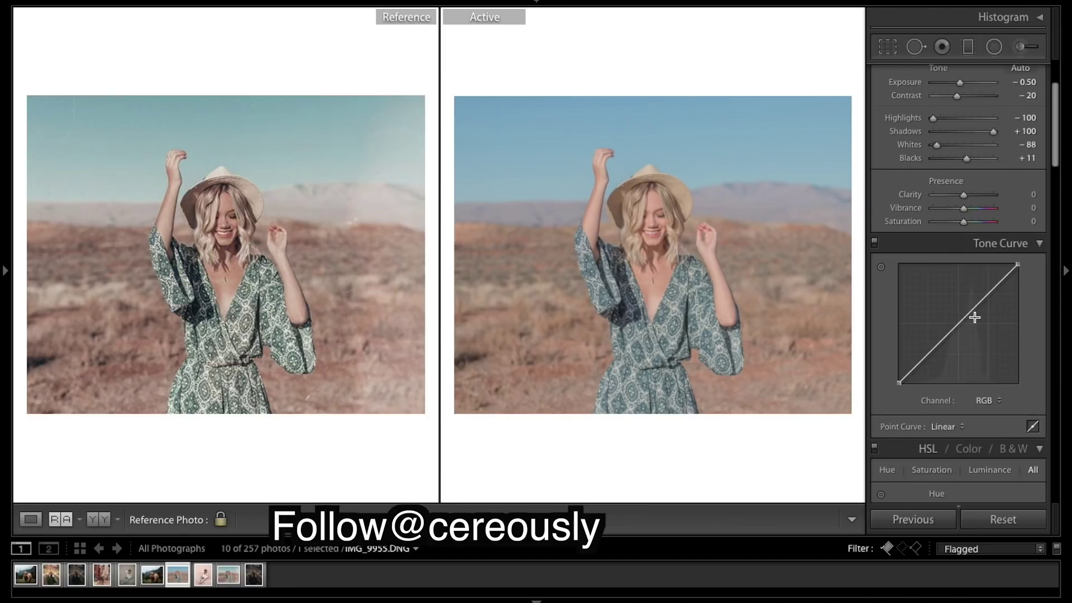
scroll(911, 328, down, 3)
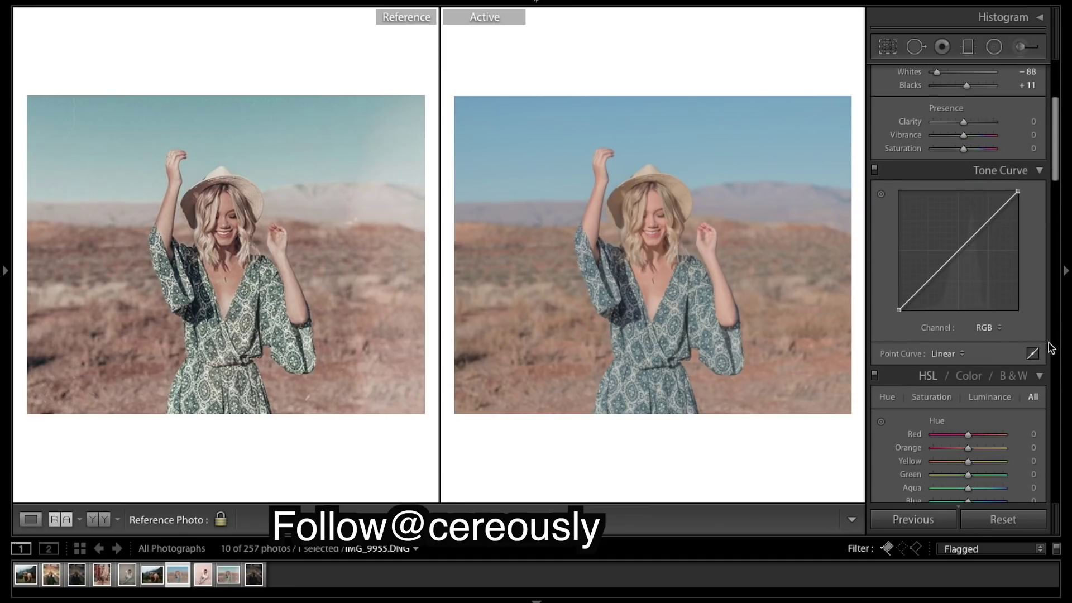
click(999, 329)
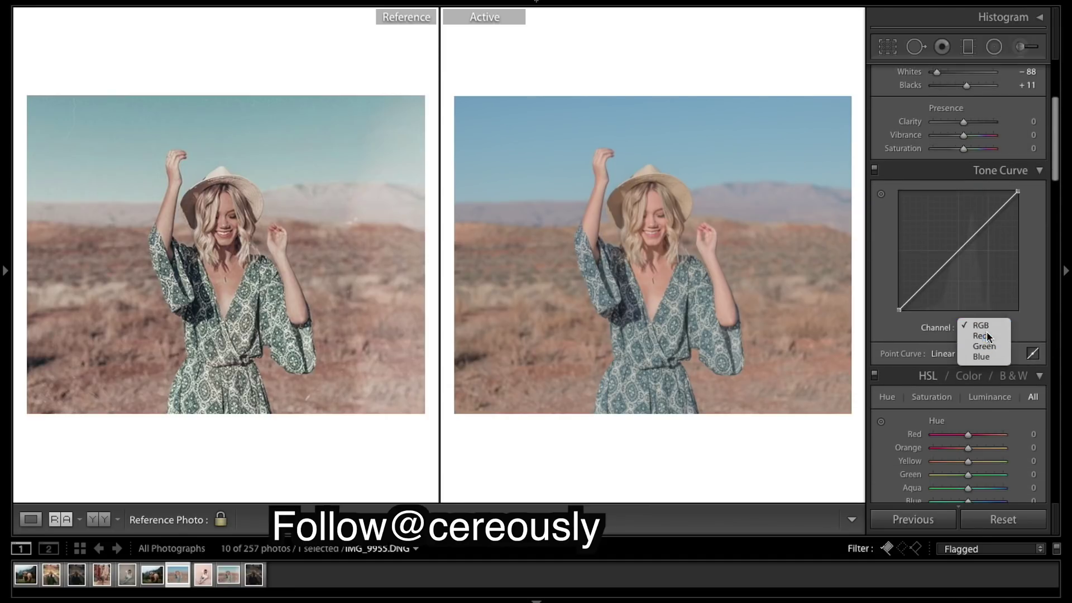
click(981, 335)
drag(928, 280, 928, 304)
drag(956, 267, 958, 253)
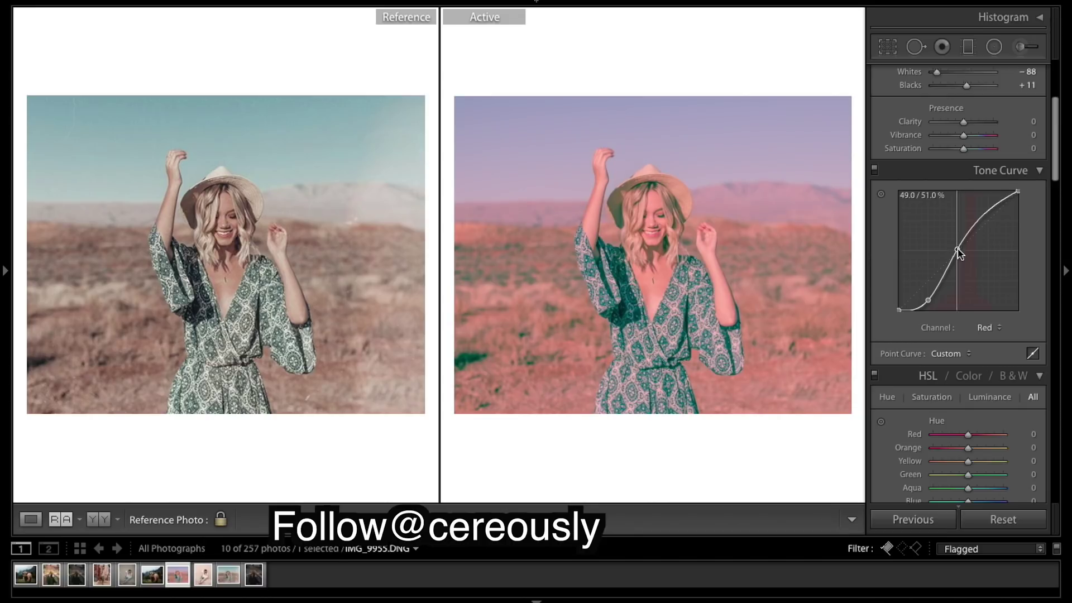
drag(990, 212, 990, 215)
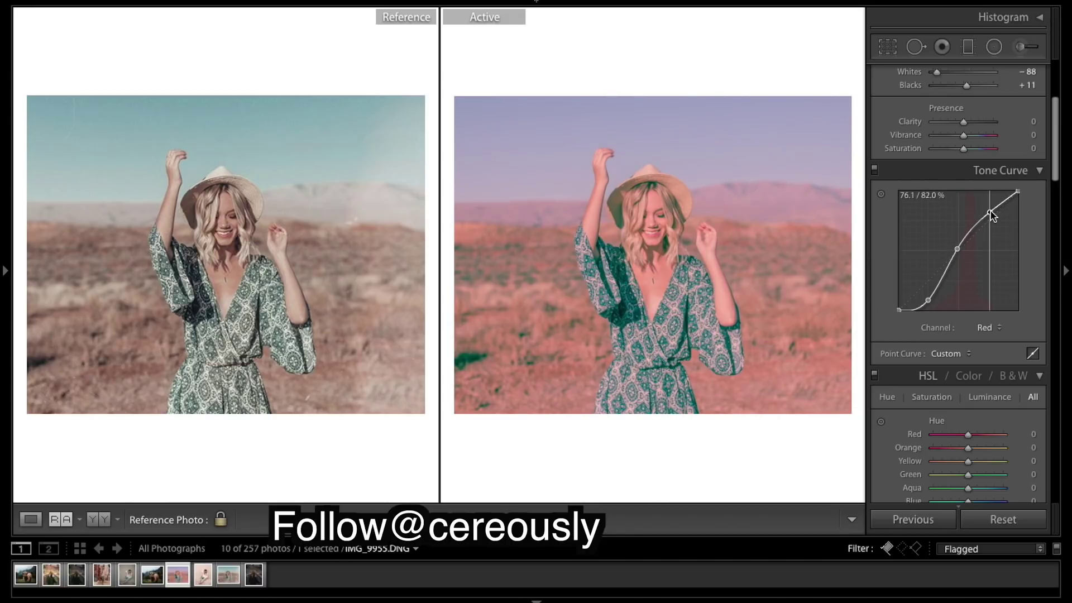
Shape the Green channel tone curve into a similar S-curve with shadow, midtone and highlight points
click(985, 328)
click(985, 338)
drag(928, 280, 958, 249)
drag(989, 215, 990, 216)
Shape the Blue channel tone curve into a softer S-curve with a midpoint near the centre and a shadow point at about 29/18 %
click(986, 328)
click(985, 337)
drag(928, 282, 958, 251)
drag(989, 214, 989, 217)
right_click(990, 217)
click(958, 246)
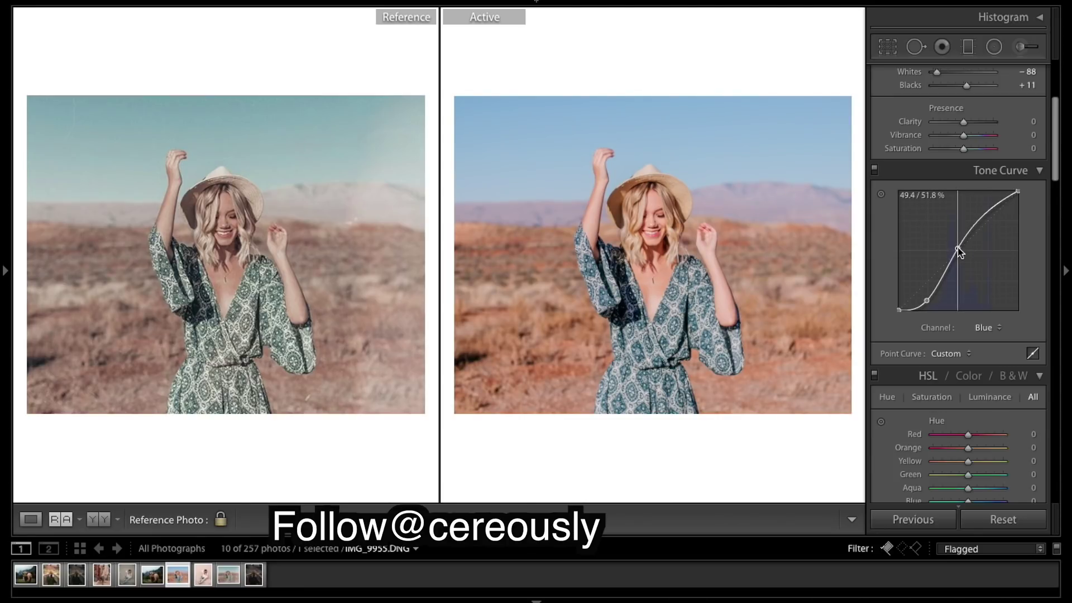
drag(927, 301, 934, 304)
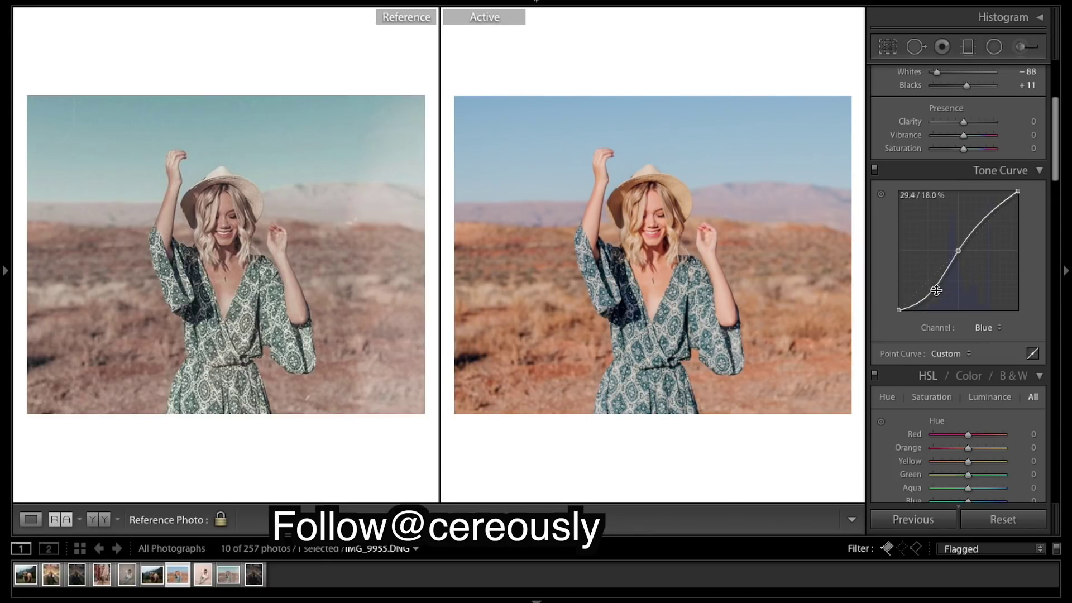
Switch the tone curve to the RGB channel and toggle the tone curve adjustments off and on to compare their effect
click(984, 328)
click(983, 325)
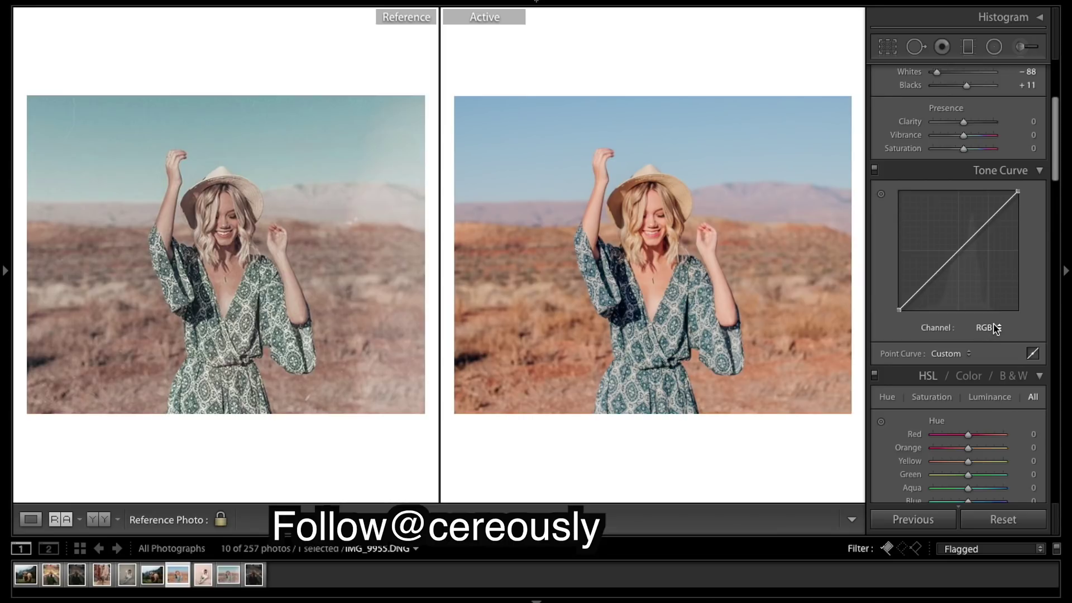
click(874, 169)
click(874, 170)
click(874, 171)
click(874, 170)
click(874, 170)
click(874, 170)
click(874, 169)
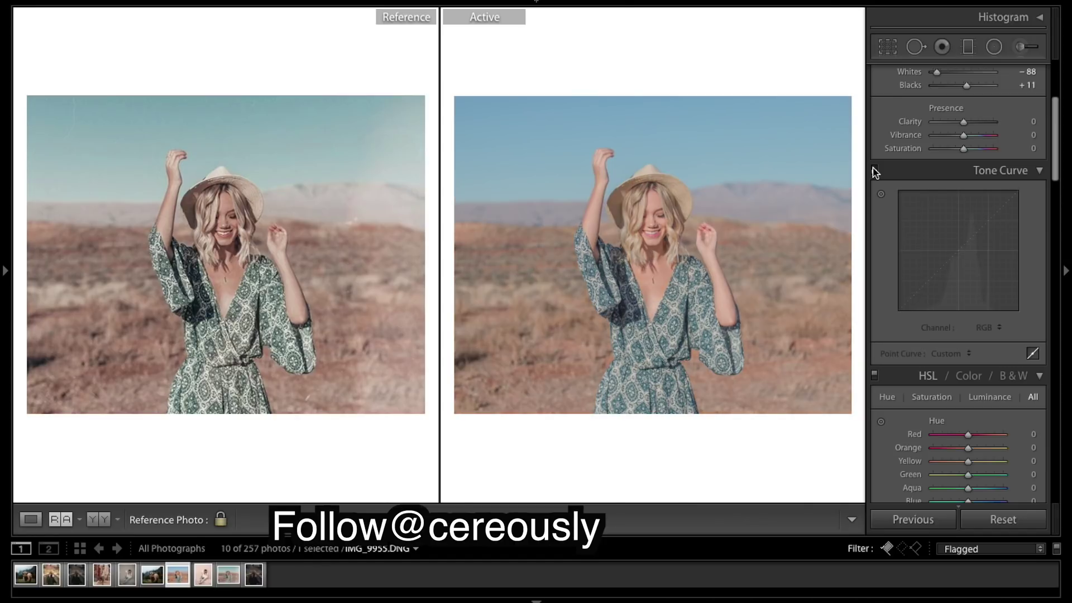
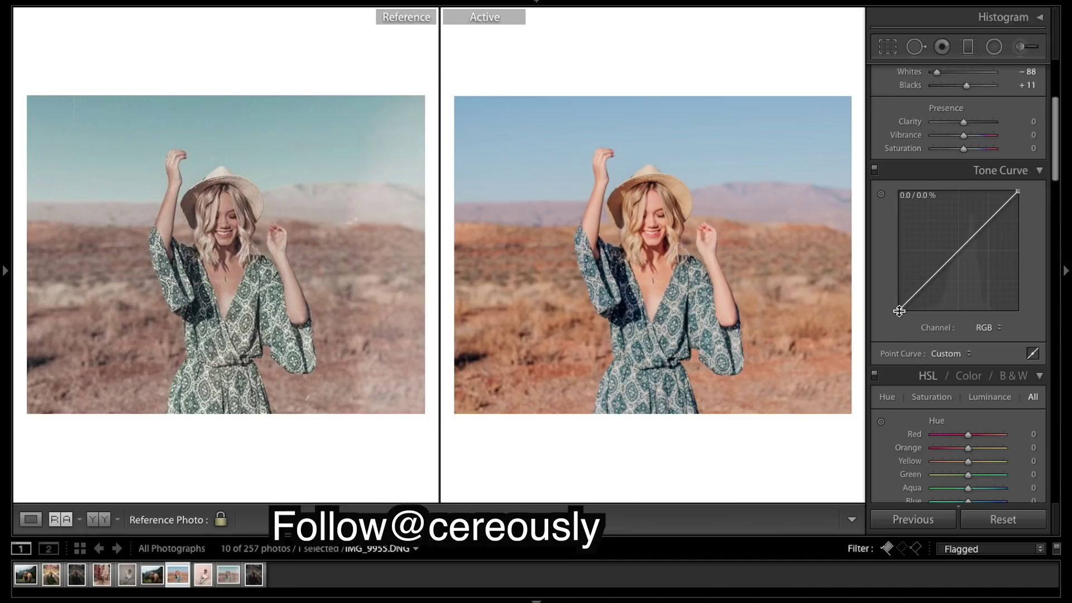
Shape the RGB tone curve with a black point at 0.0/11.4 %, shadow, midtone and 71.0/71.0 % highlight points, and white point at 100.0/90.6 %
drag(899, 311, 880, 299)
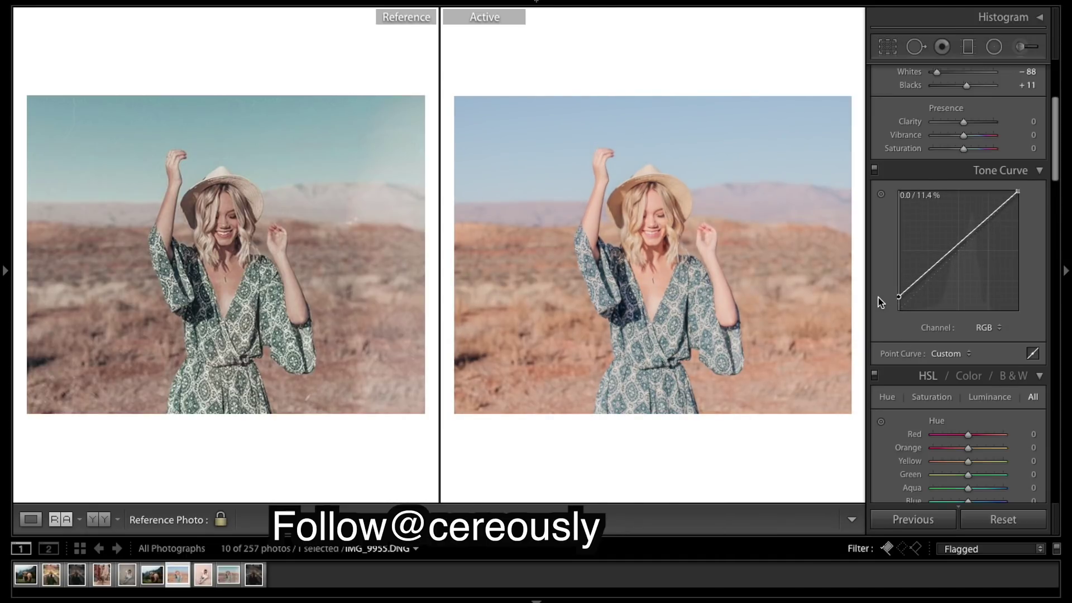
drag(927, 273, 984, 226)
click(987, 227)
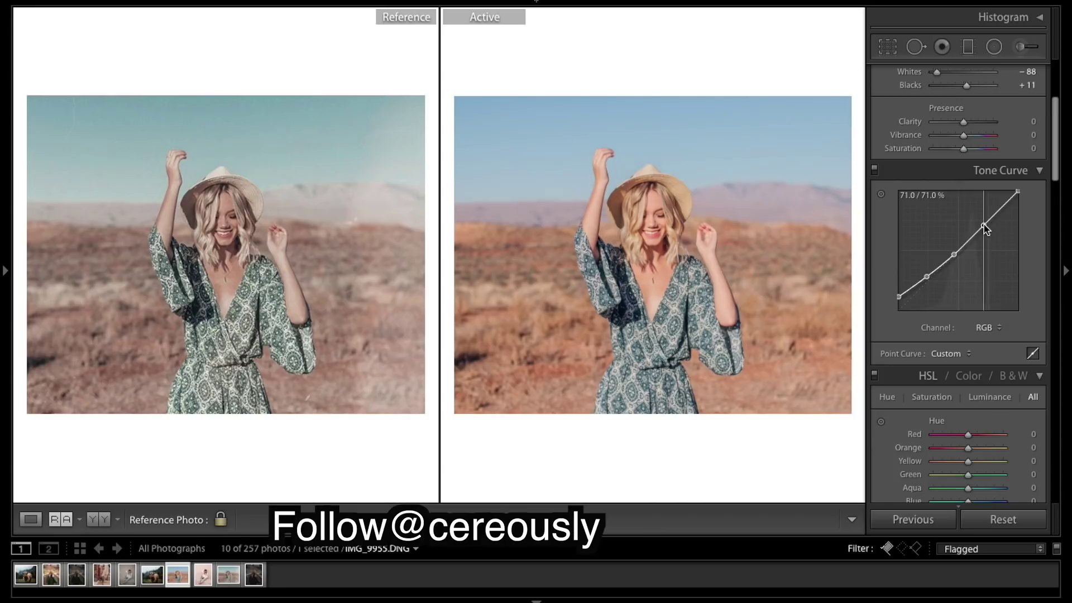
drag(1017, 193, 1017, 201)
Compare the photo with and without the tone curve, and check the whole edit against the unedited version
click(874, 170)
click(874, 169)
scroll(1027, 306, down, 5)
scroll(1027, 305, down, 3)
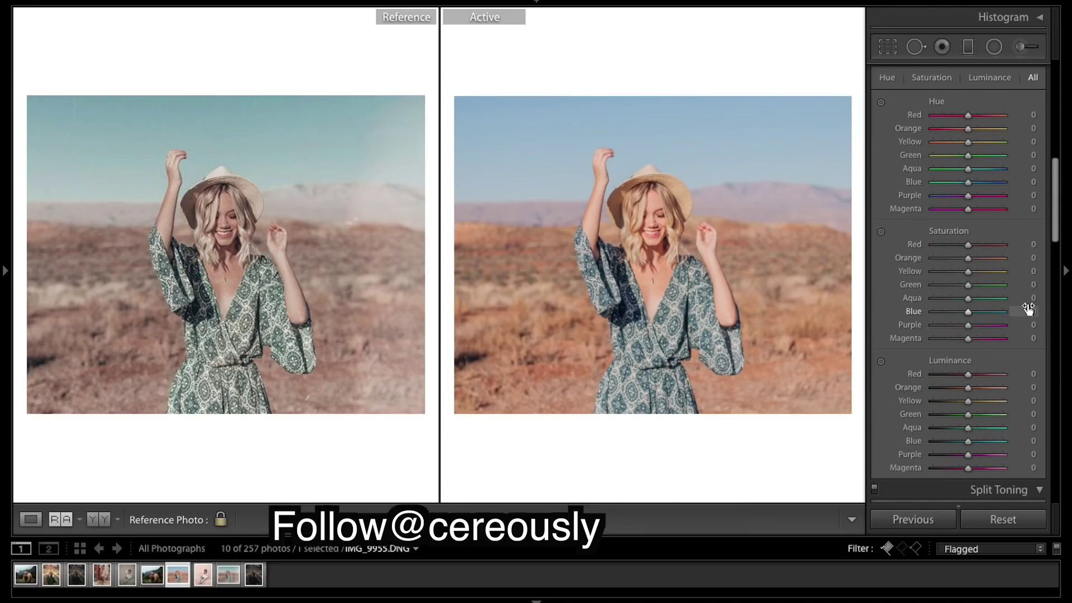
scroll(1026, 308, up, 5)
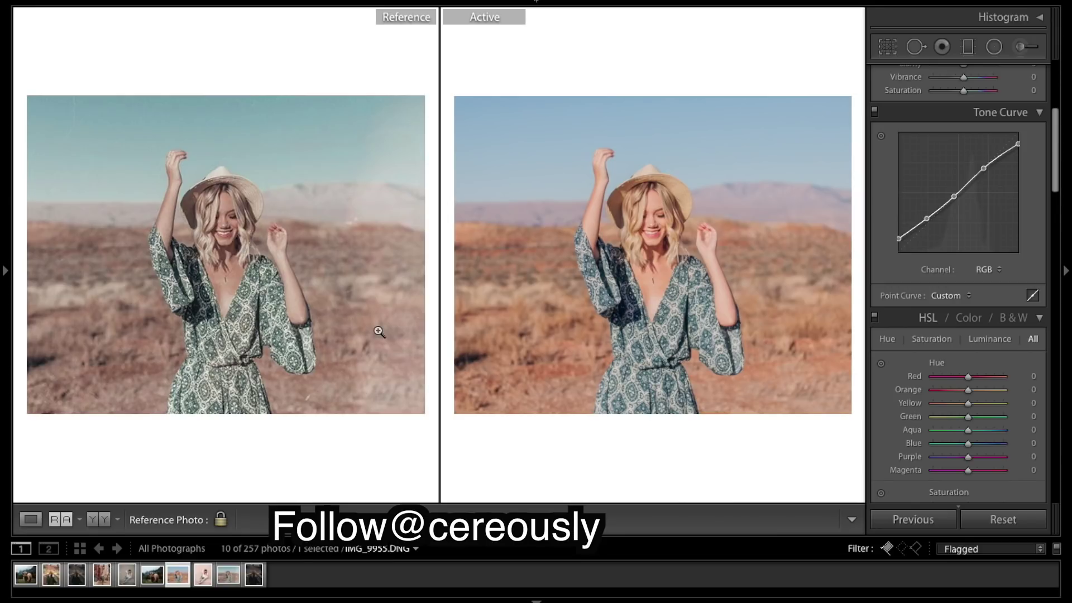
key(backslash)
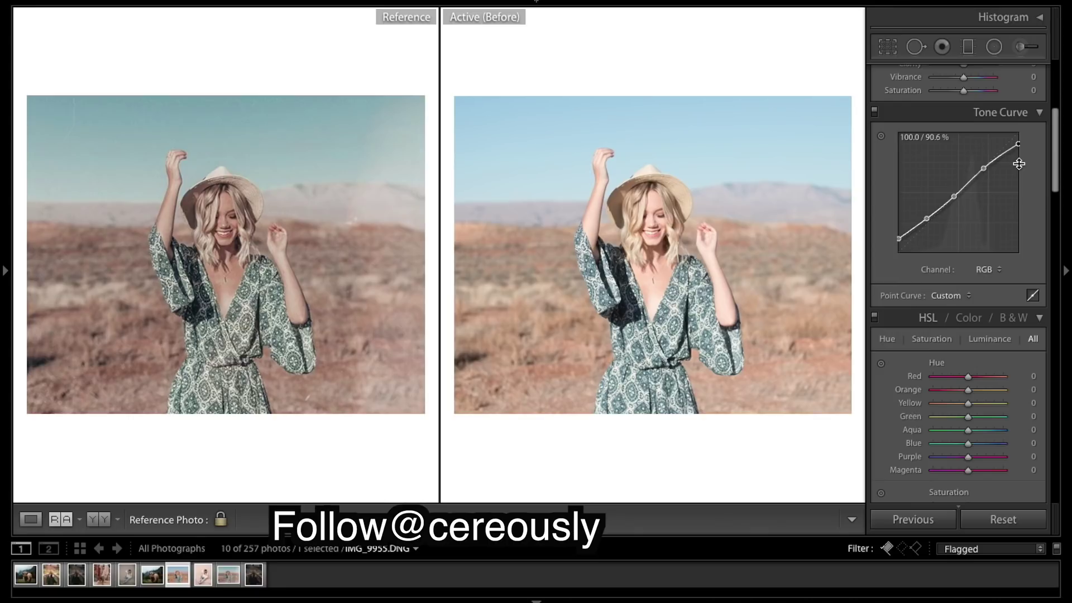
scroll(1019, 164, down, 1)
scroll(1019, 164, up, 5)
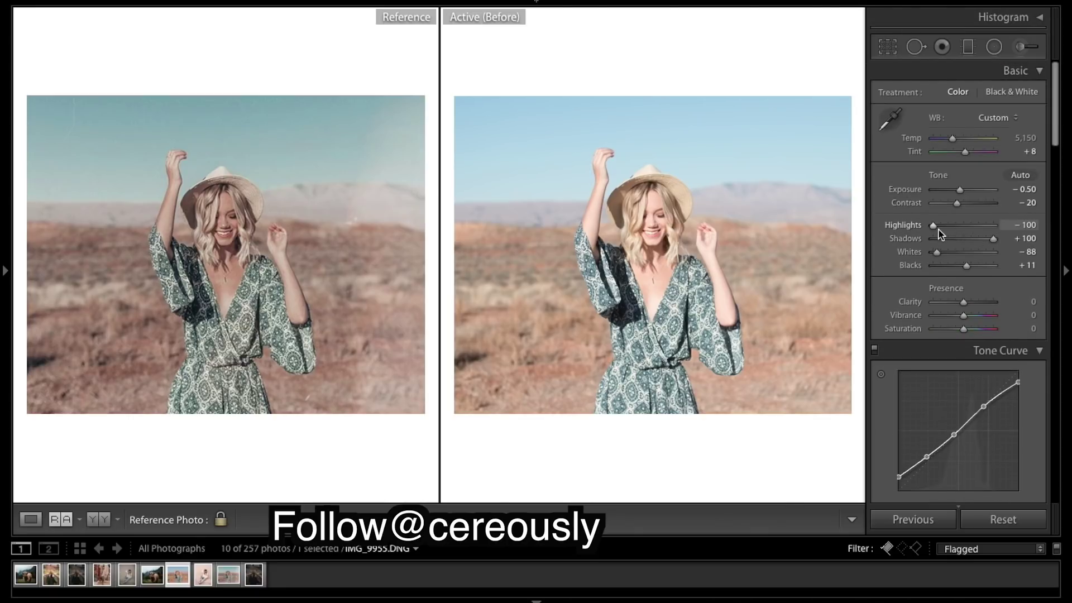
scroll(999, 377, down, 5)
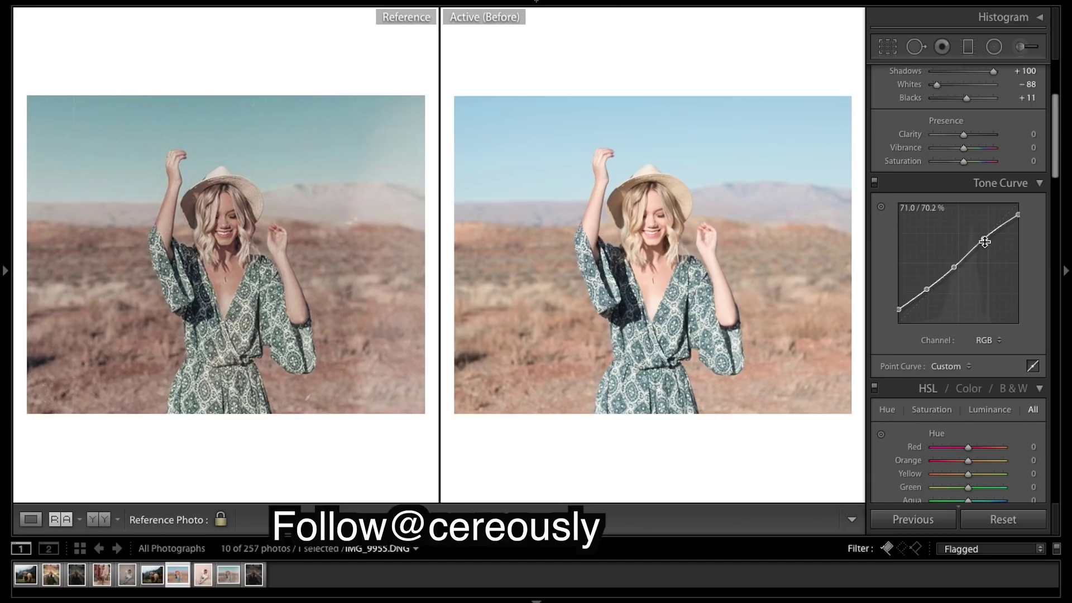
key(backslash)
Try raising the upper point of the RGB tone curve to about 71/78 % or slightly above, and undo the change
drag(985, 236, 984, 229)
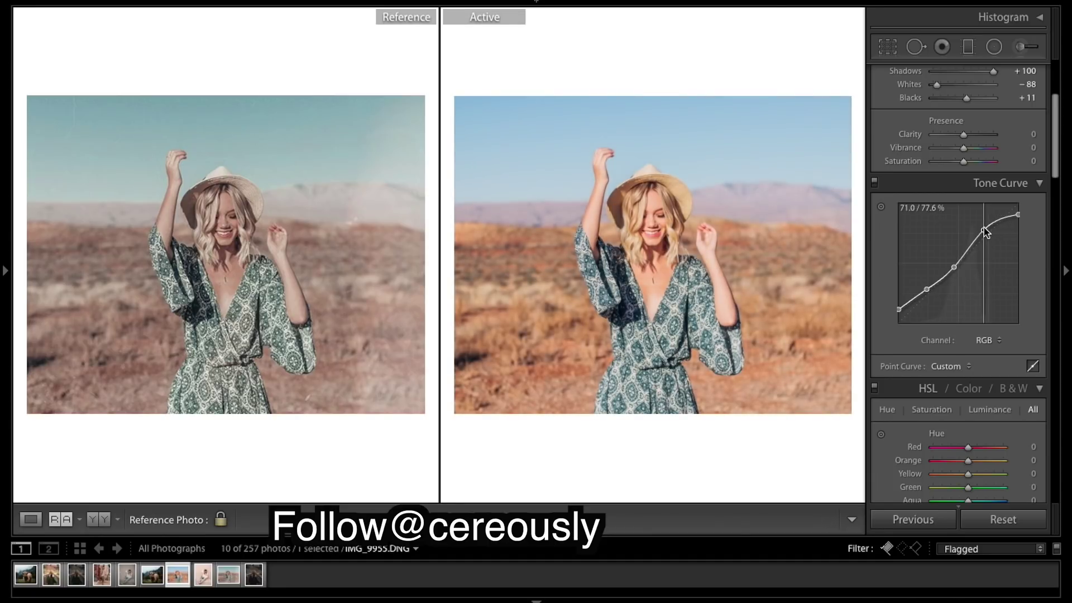
drag(983, 226, 982, 224)
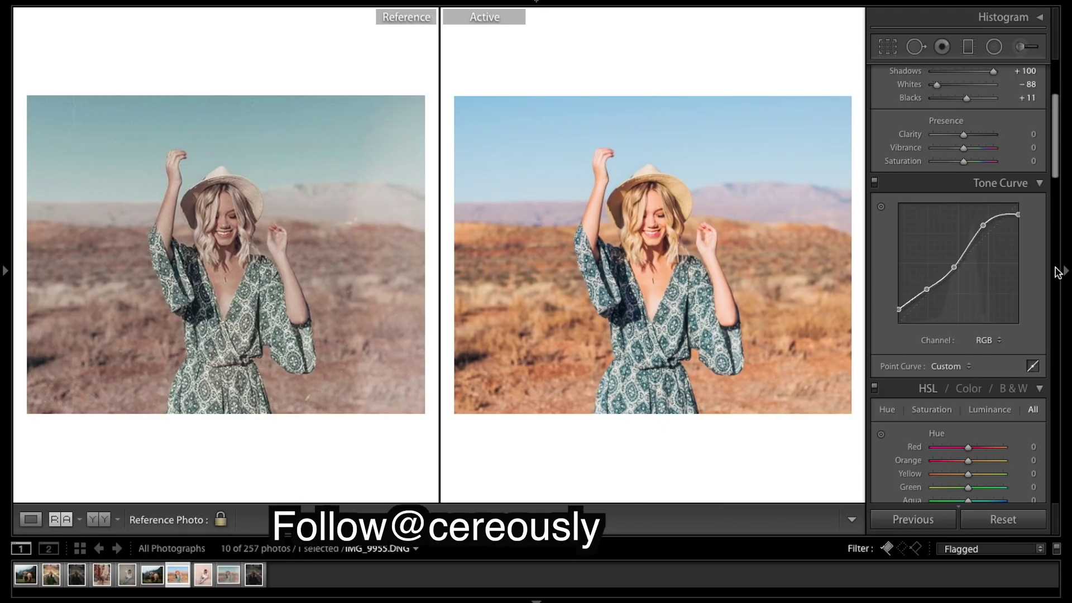
key(ctrl+z)
Set the photo's Clarity to +5 and its overall Saturation to -20
scroll(1020, 275, down, 8)
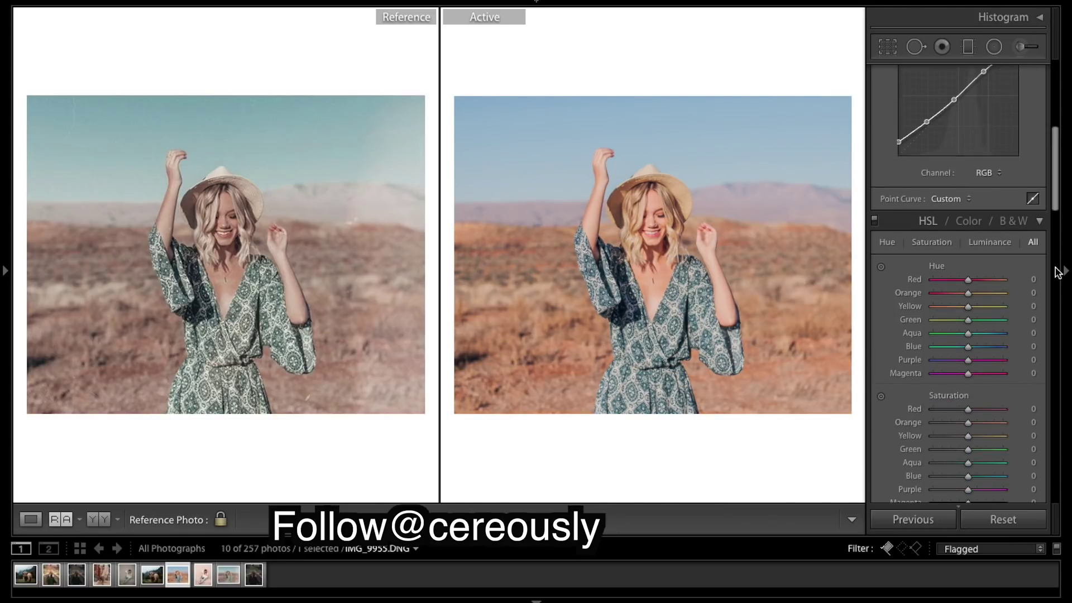
scroll(1021, 274, down, 4)
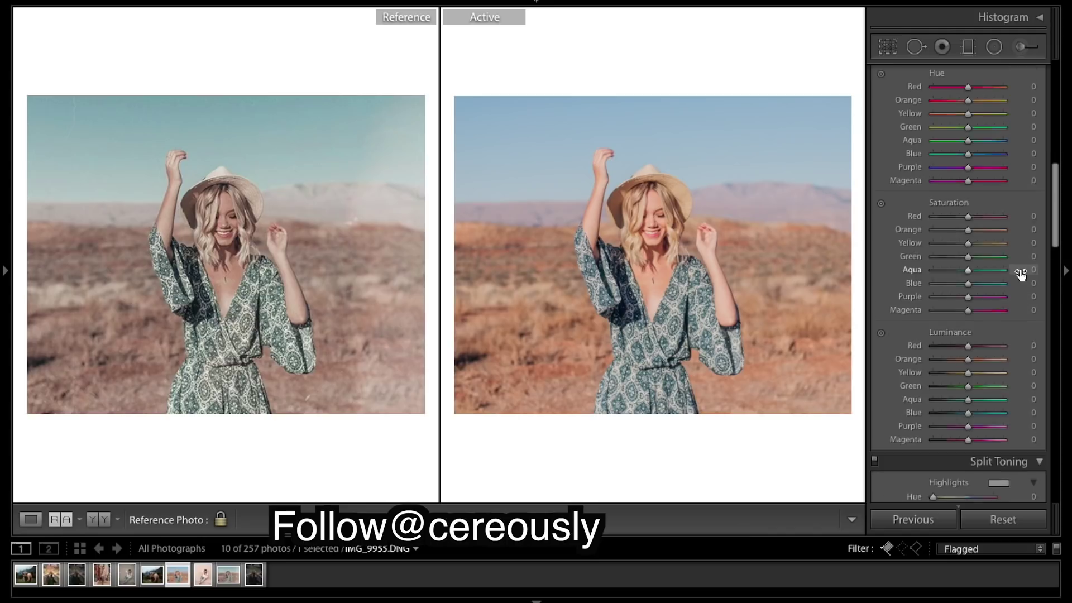
scroll(1020, 274, up, 1)
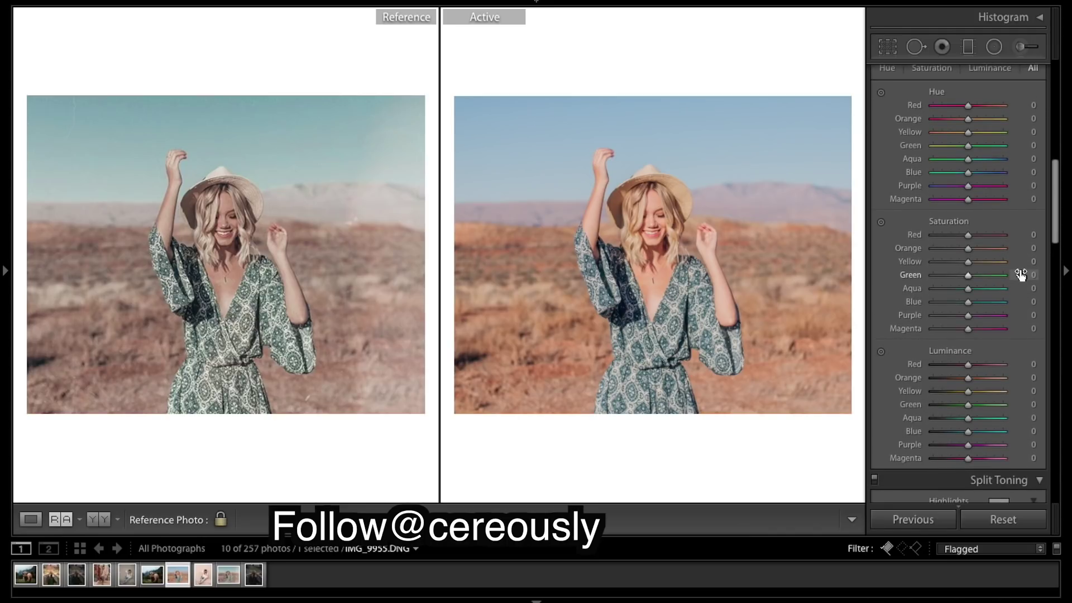
scroll(1020, 274, down, 6)
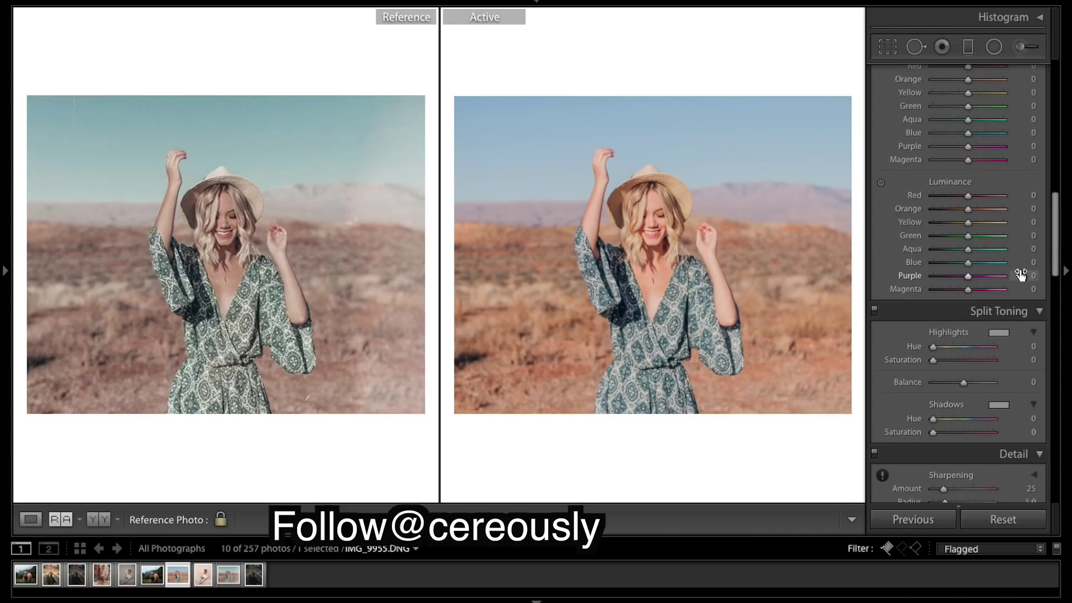
scroll(1020, 275, up, 20)
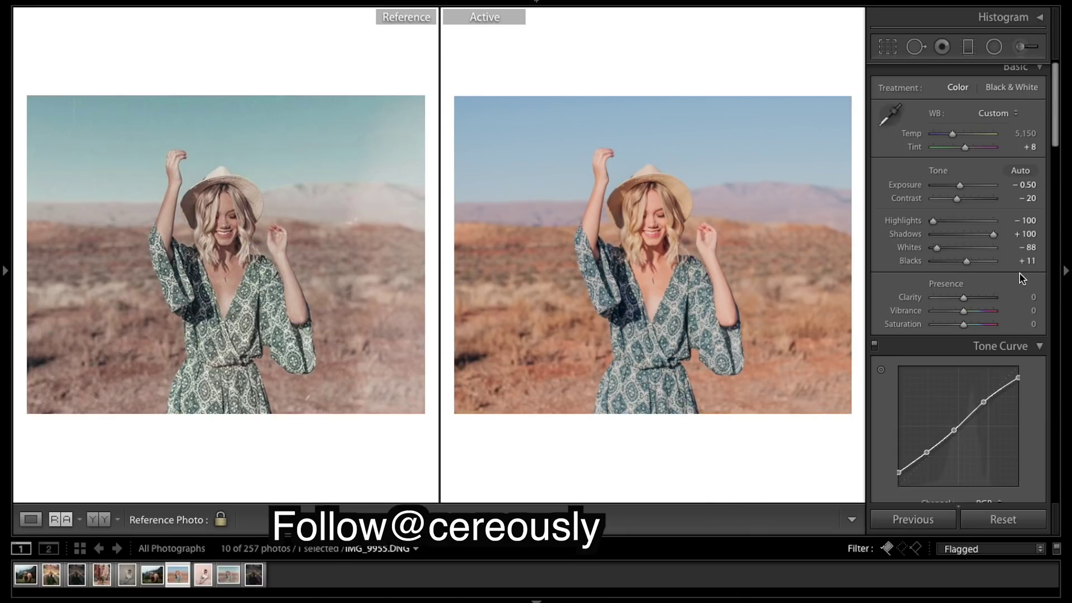
drag(966, 298, 969, 298)
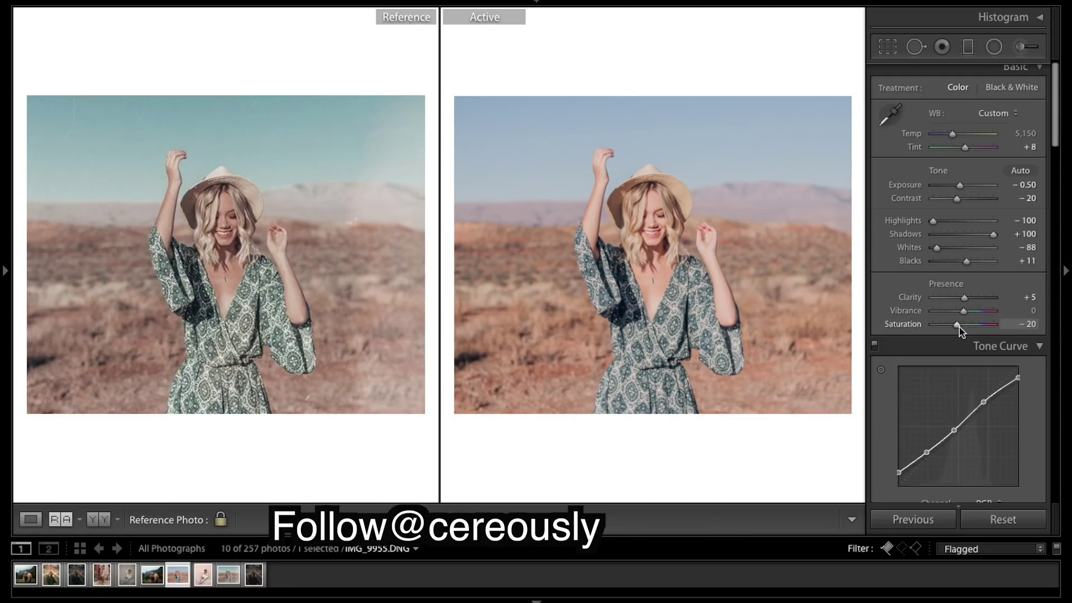
Set the split toning Highlights hue to 68
scroll(990, 341, down, 3)
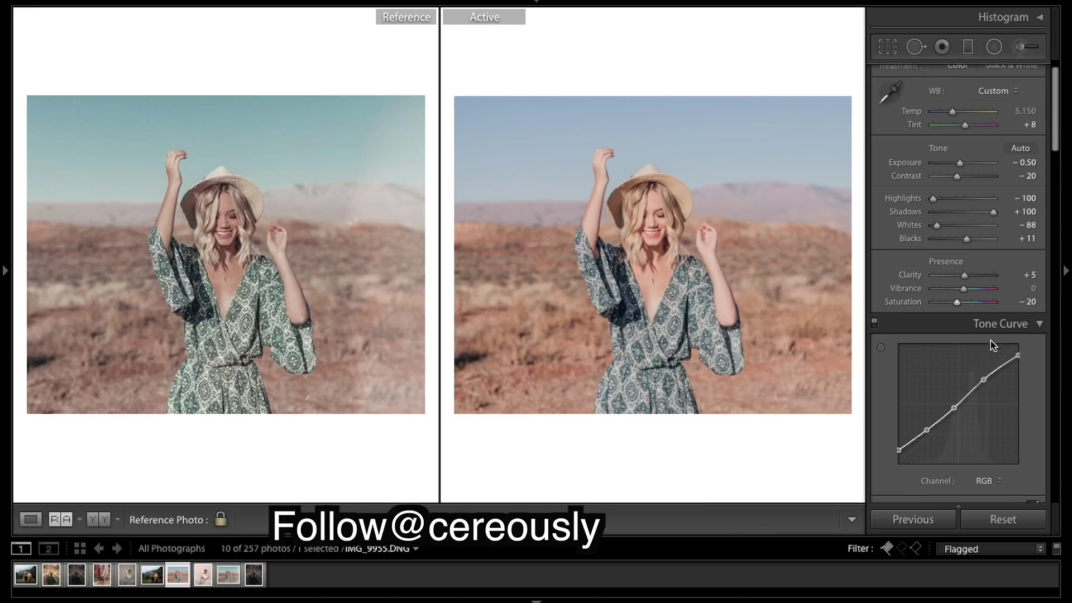
scroll(990, 340, down, 10)
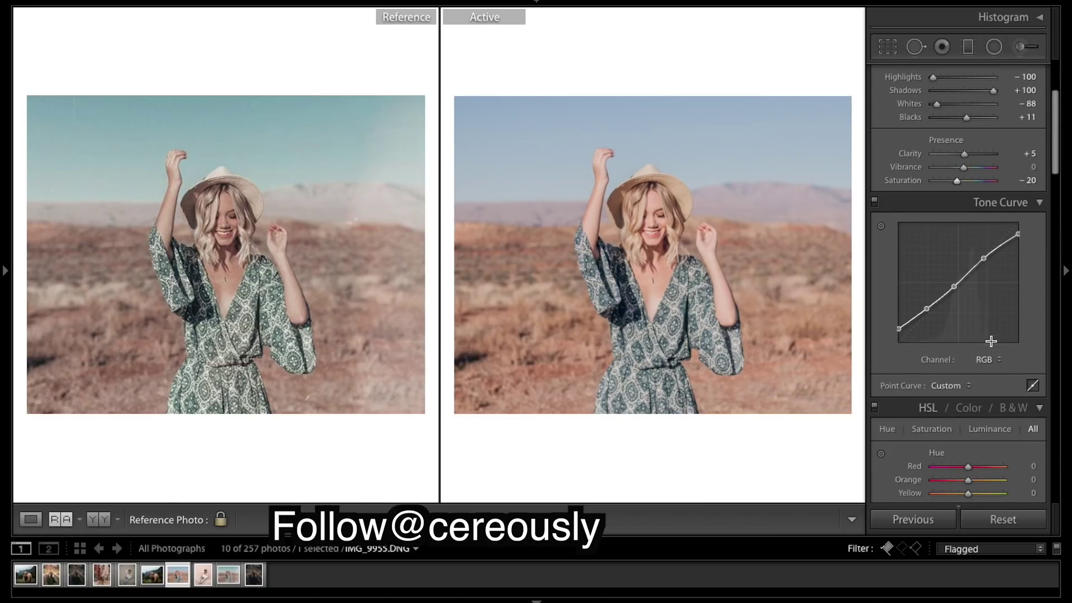
scroll(991, 343, down, 1)
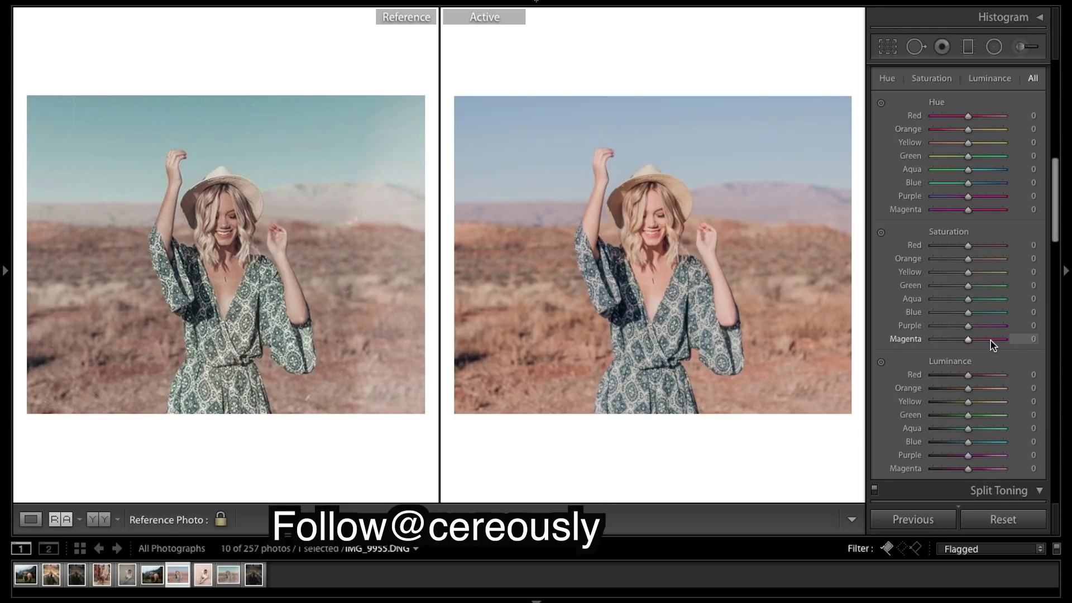
scroll(991, 344, down, 15)
scroll(991, 343, up, 4)
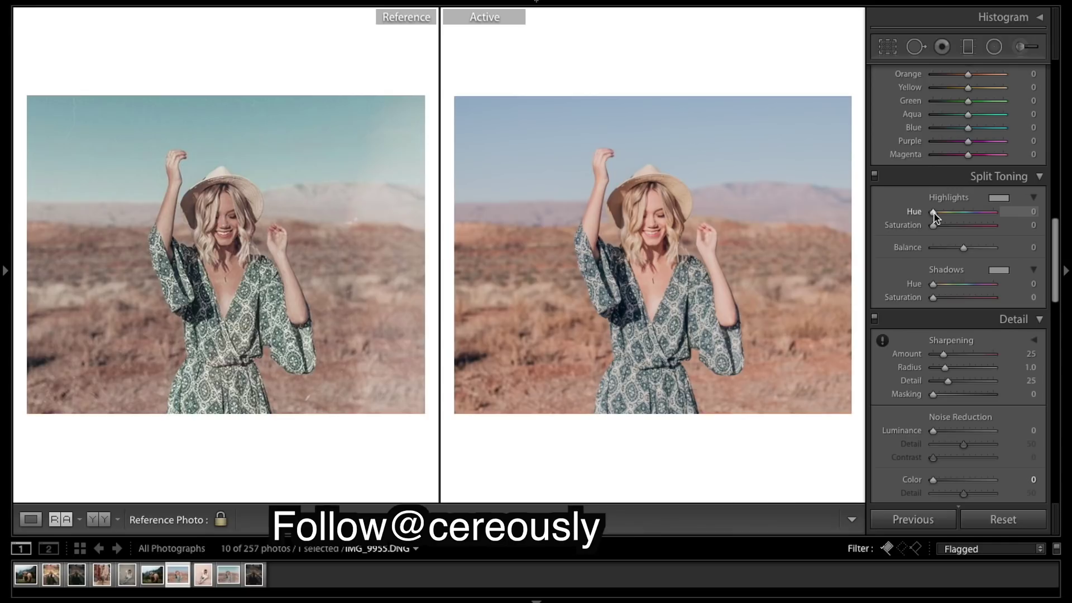
drag(933, 213, 936, 213)
drag(937, 218, 938, 218)
drag(939, 217, 947, 222)
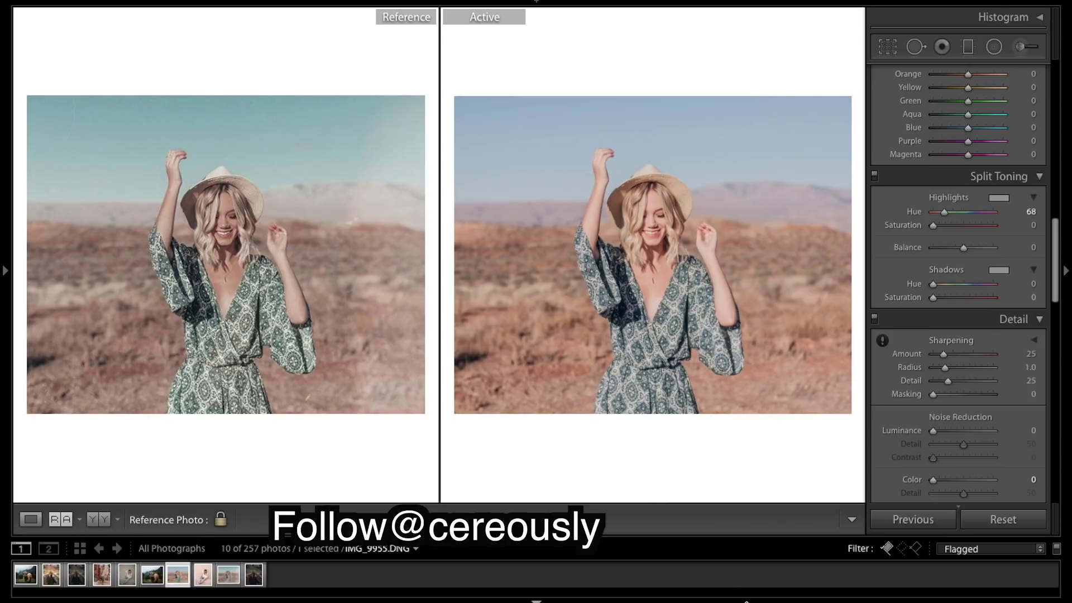
Compare with the unedited photo and set the split toning Highlights saturation to 9
key(backslash)
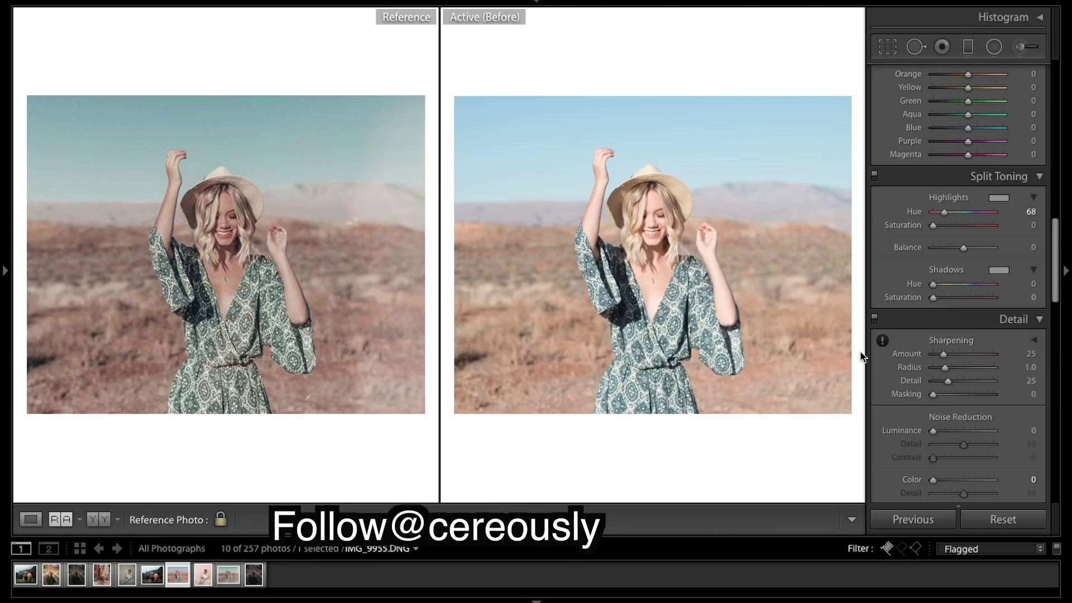
scroll(933, 230, up, 15)
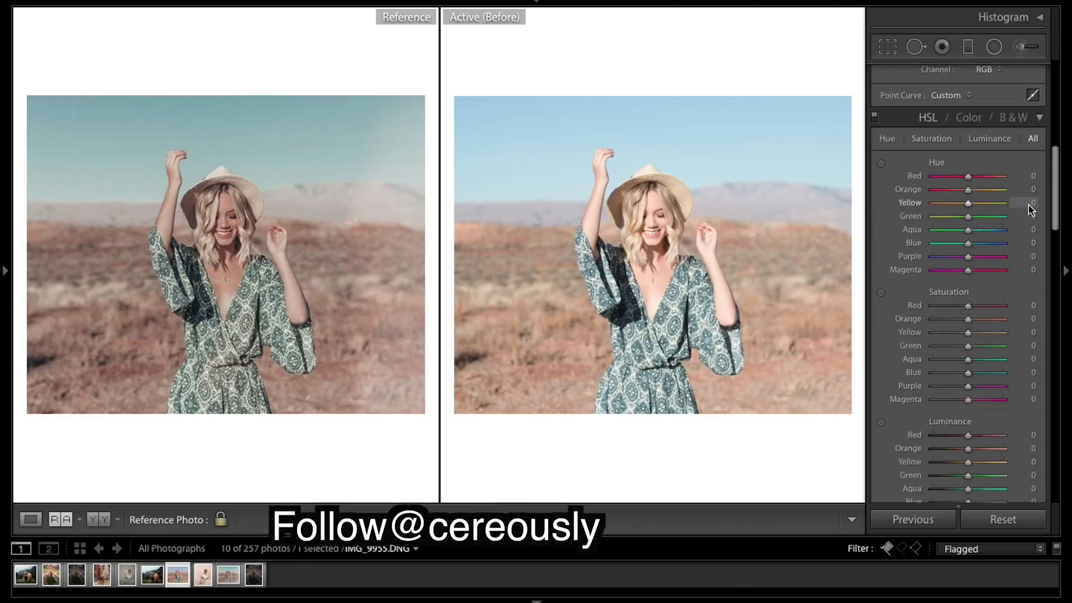
scroll(955, 167, down, 8)
scroll(954, 283, down, 8)
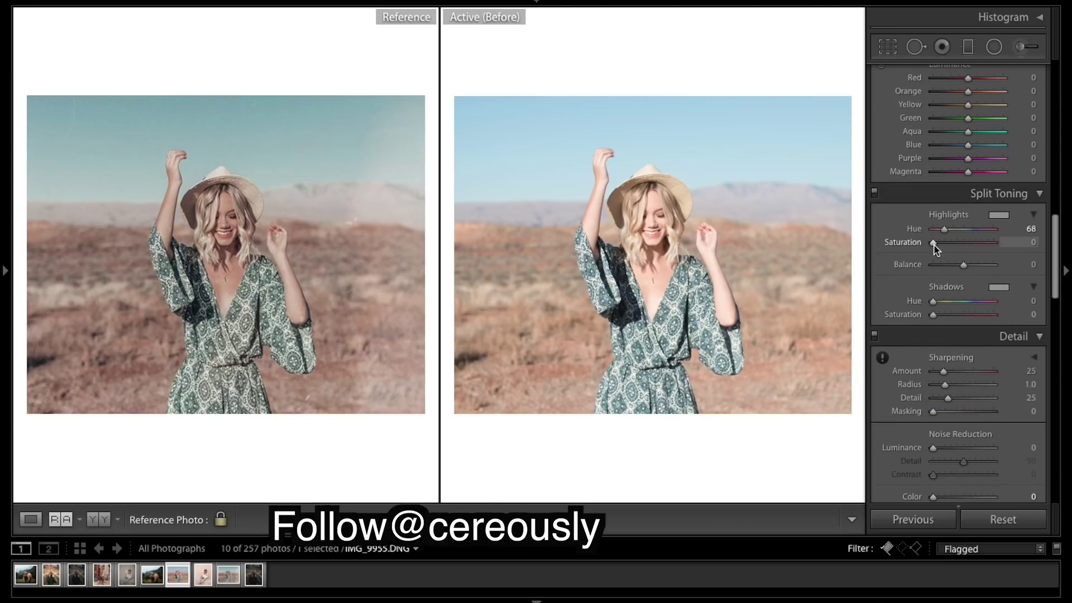
drag(932, 244, 937, 244)
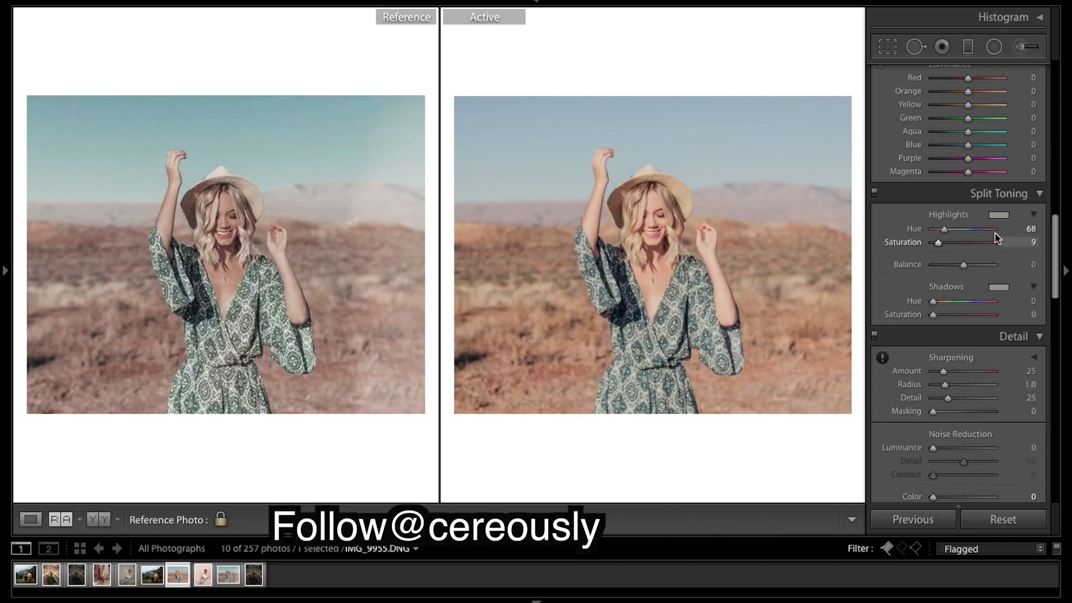
Add film grain to the photo with Amount 40, Size 65 and Roughness 63
scroll(1002, 237, up, 2)
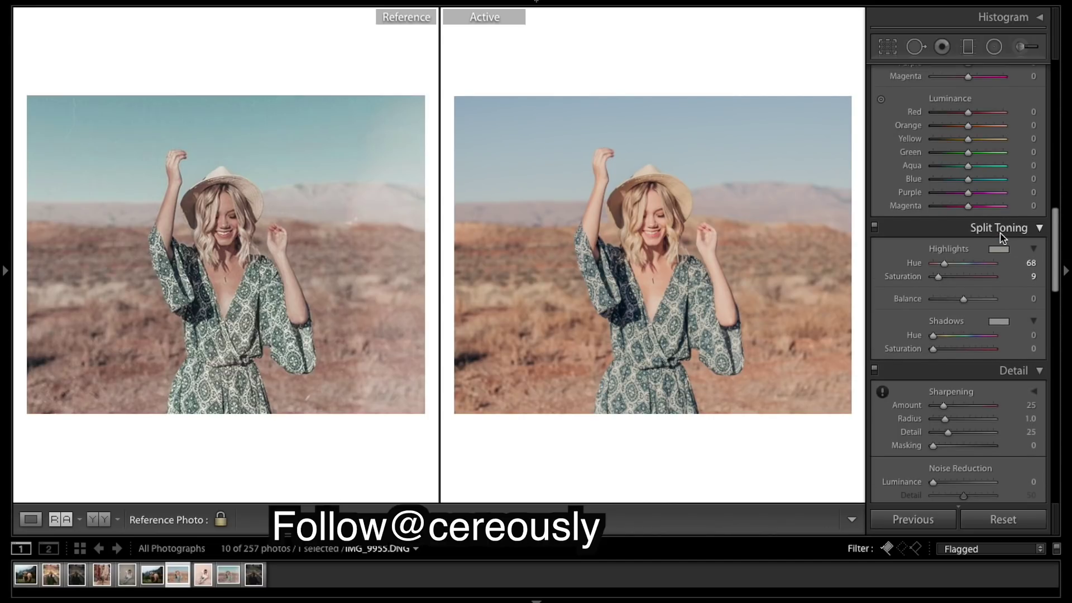
scroll(1001, 237, down, 15)
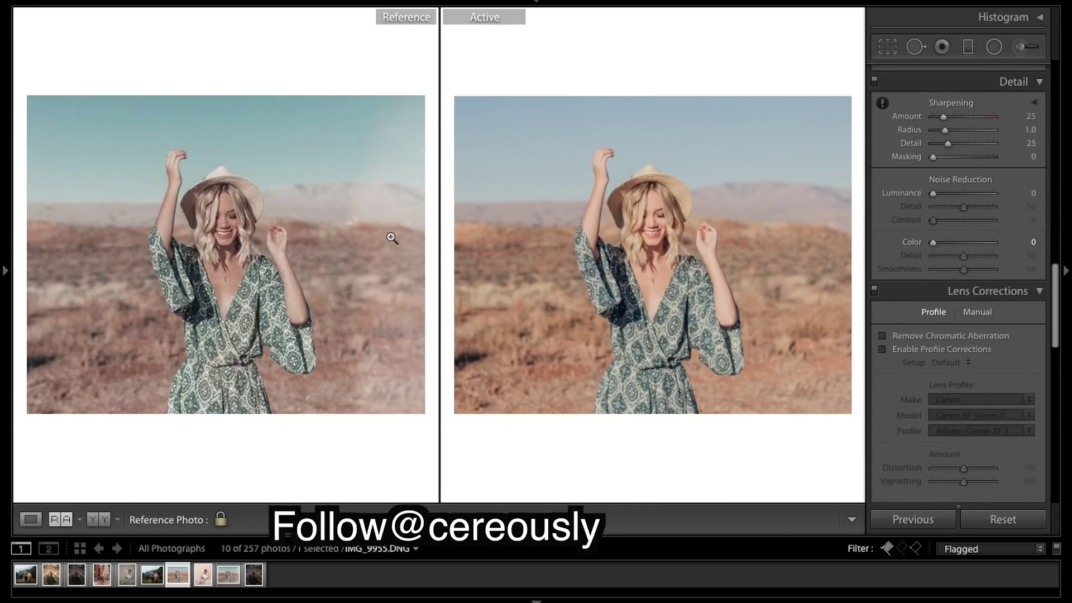
scroll(978, 269, down, 20)
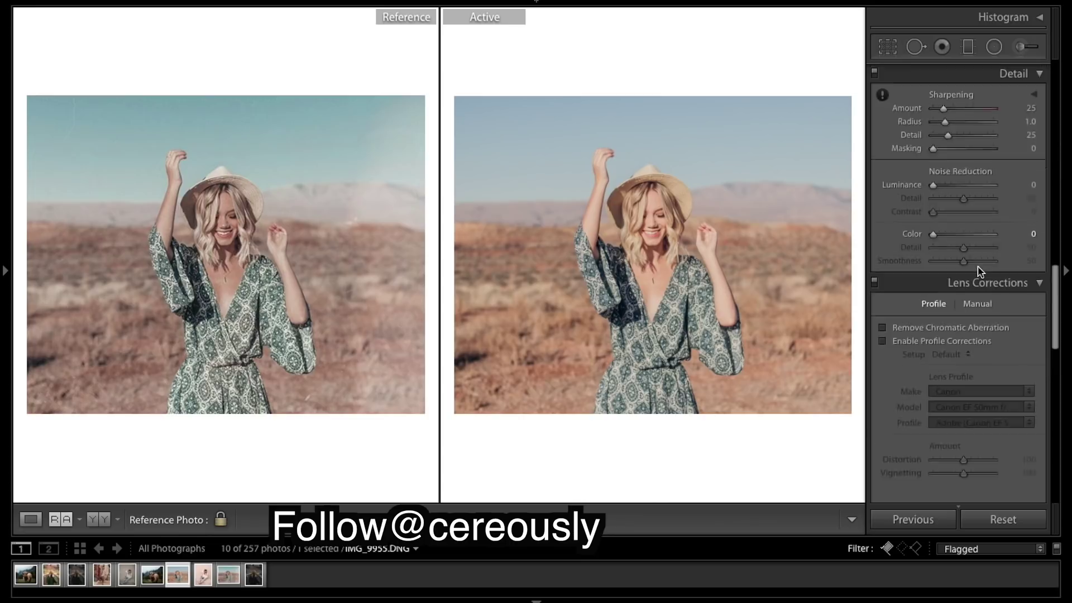
scroll(978, 269, up, 3)
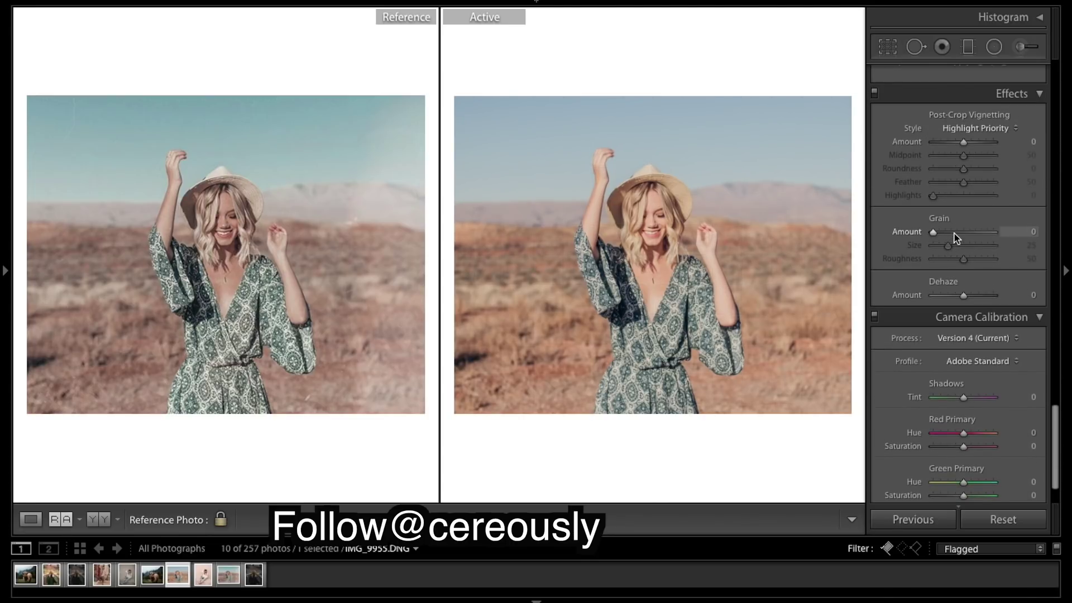
click(953, 233)
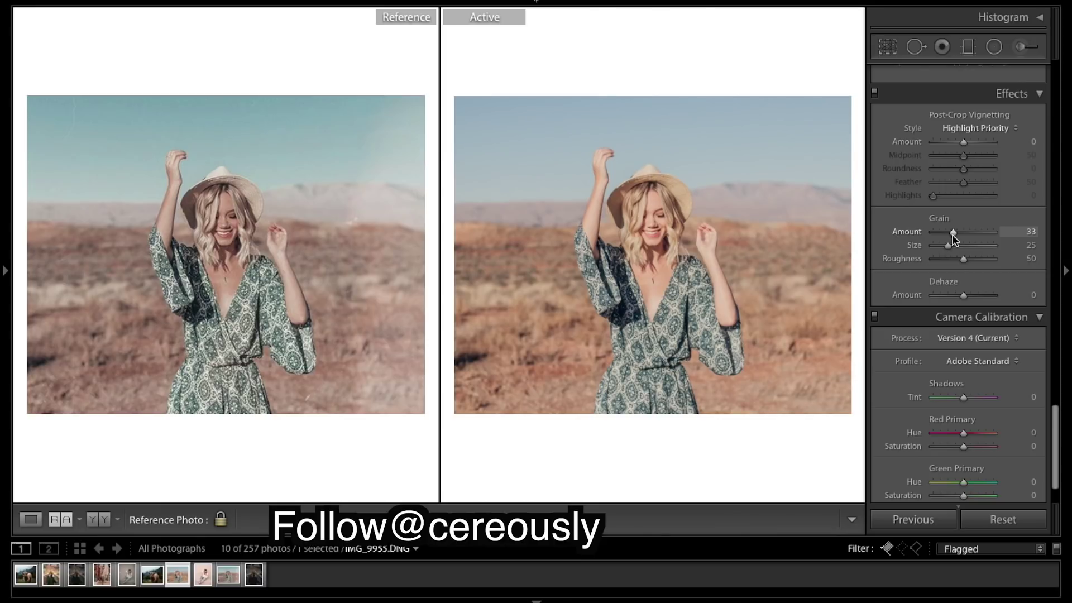
drag(955, 233, 956, 235)
drag(949, 249, 956, 252)
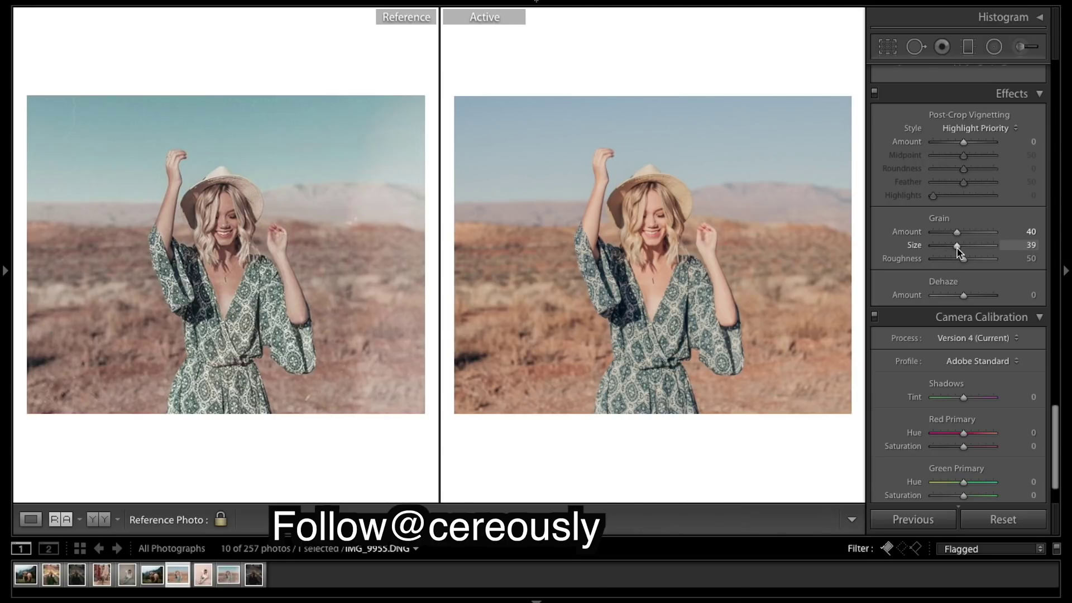
drag(958, 248, 972, 252)
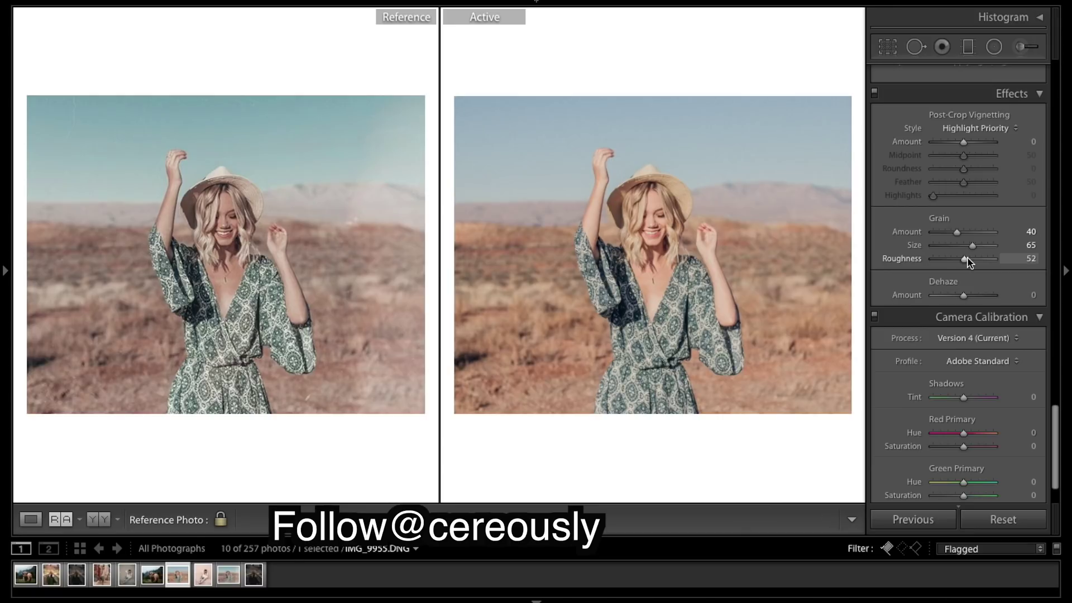
drag(968, 257, 973, 260)
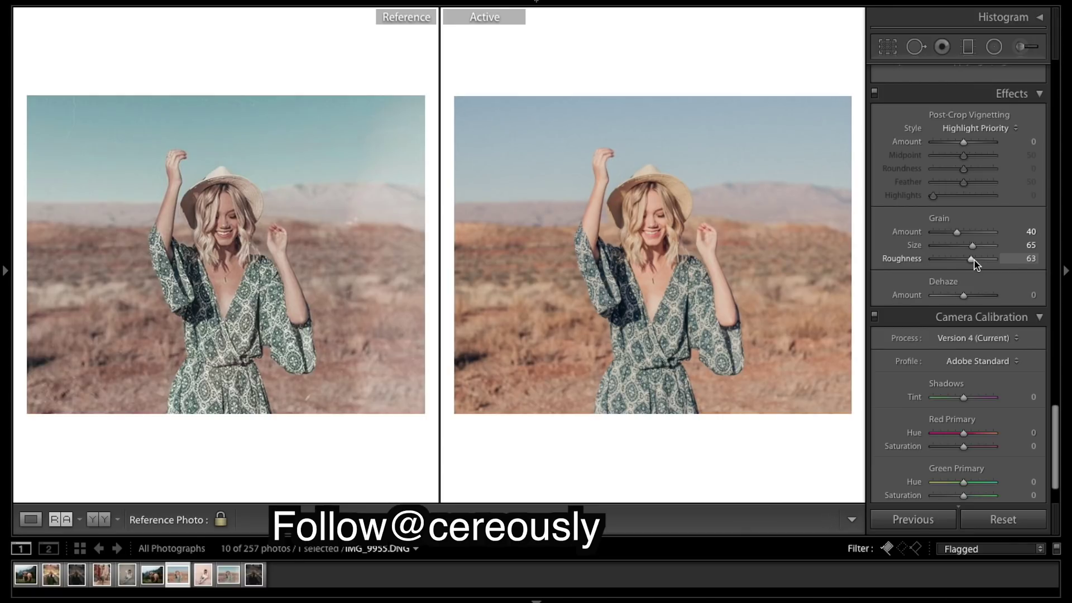
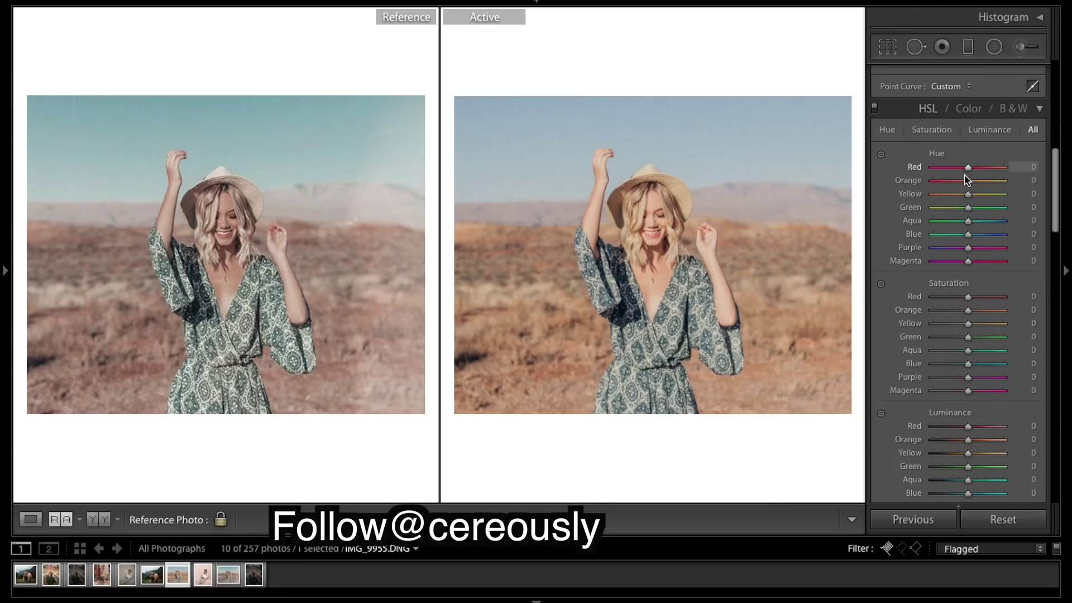
Set the HSL hue of the Orange range to -11
drag(966, 180, 962, 179)
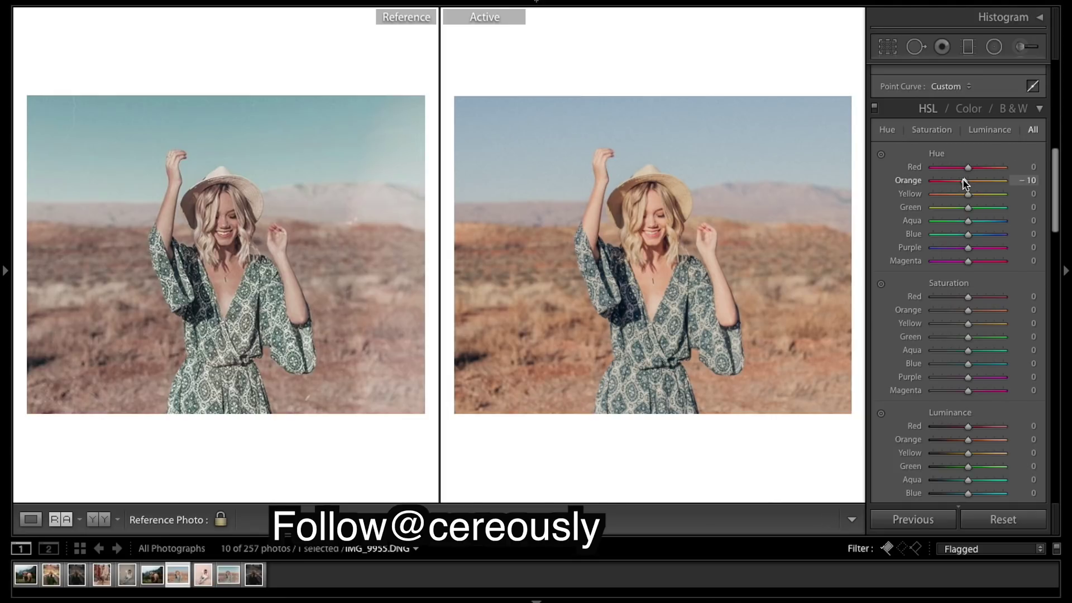
drag(962, 179, 961, 179)
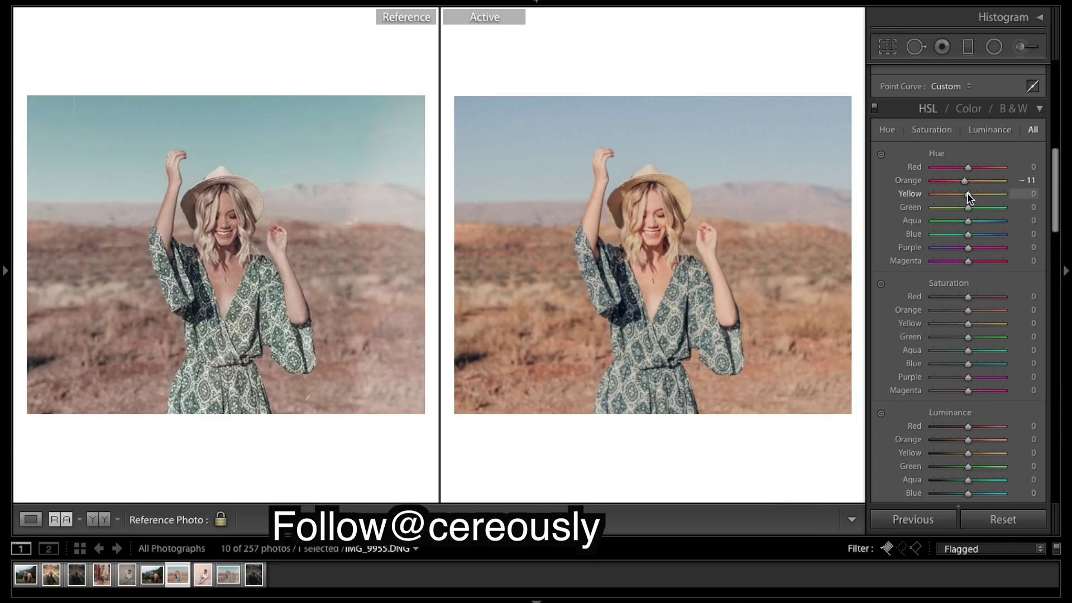
Set the HSL hue of Yellow to -22, and the saturation of Orange to -18 and Yellow to -24
drag(968, 197, 947, 201)
drag(947, 201, 961, 200)
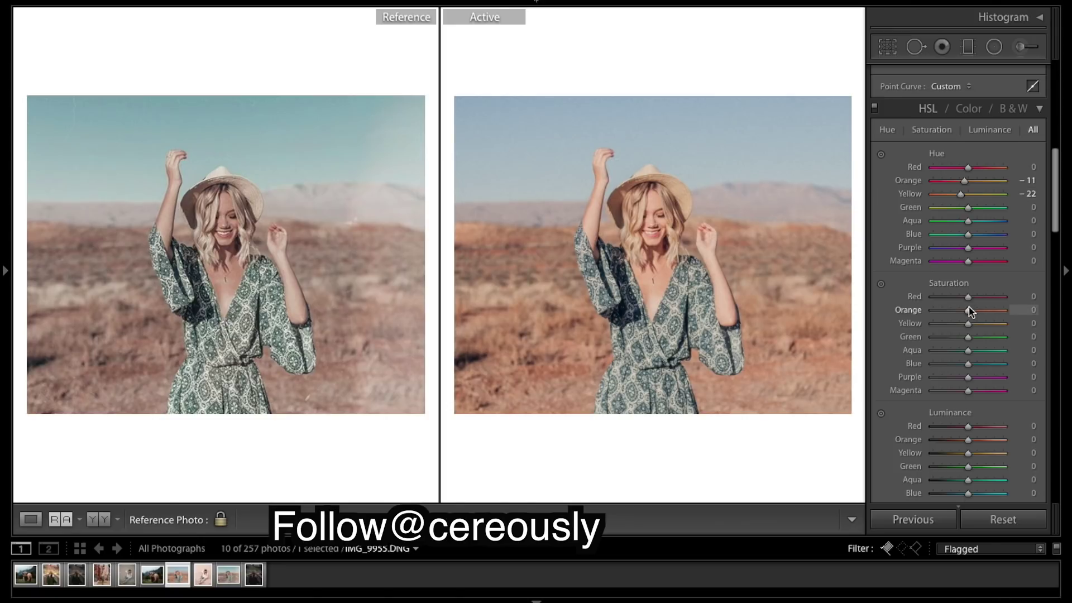
mouse_move(969, 310)
mouse_down()
mouse_move(954, 308)
mouse_move(959, 324)
mouse_up()
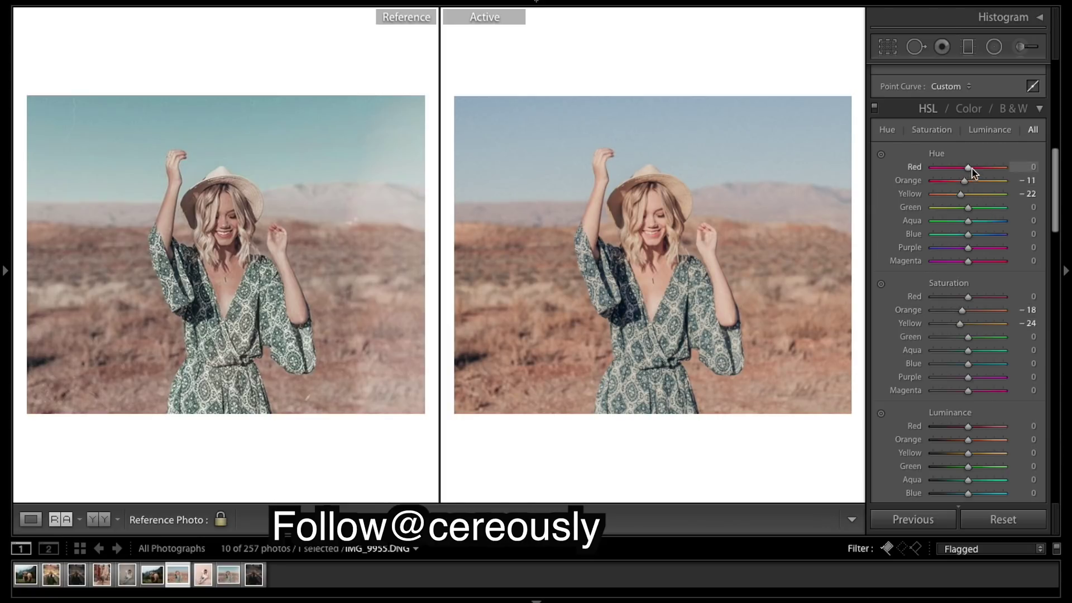
Set the HSL hue of Red to +49, and try a shift of the Green hue before undoing it
drag(968, 172, 990, 170)
drag(982, 171, 985, 170)
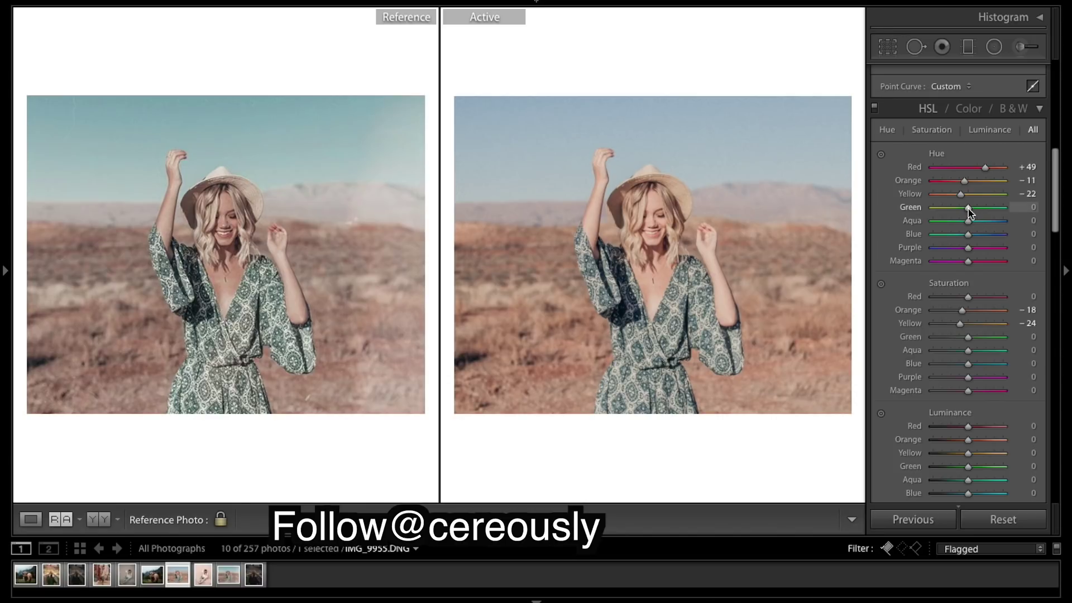
drag(968, 211, 1029, 211)
key(ctrl+z)
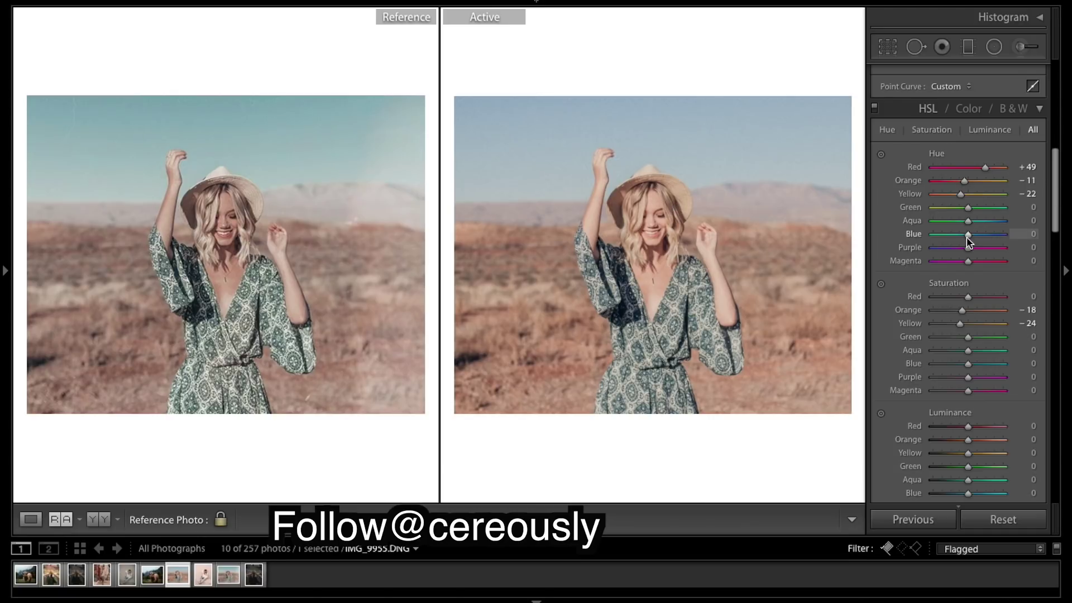
Set the HSL hue of Blue to -14 and of Aqua to -100
drag(966, 233, 963, 233)
drag(963, 233, 963, 233)
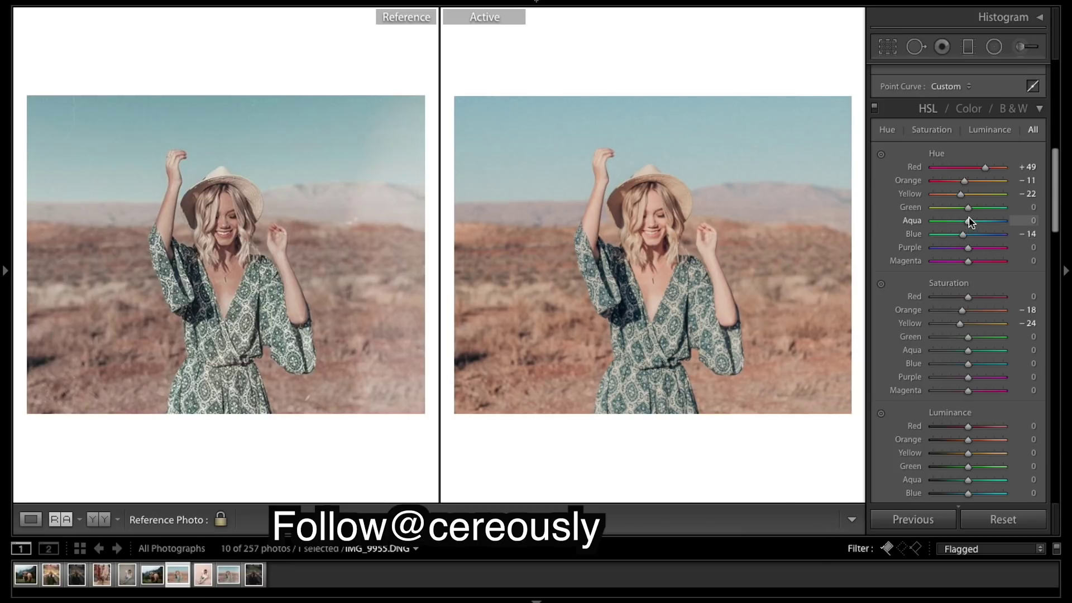
drag(952, 222, 1070, 245)
drag(1070, 246, 788, 182)
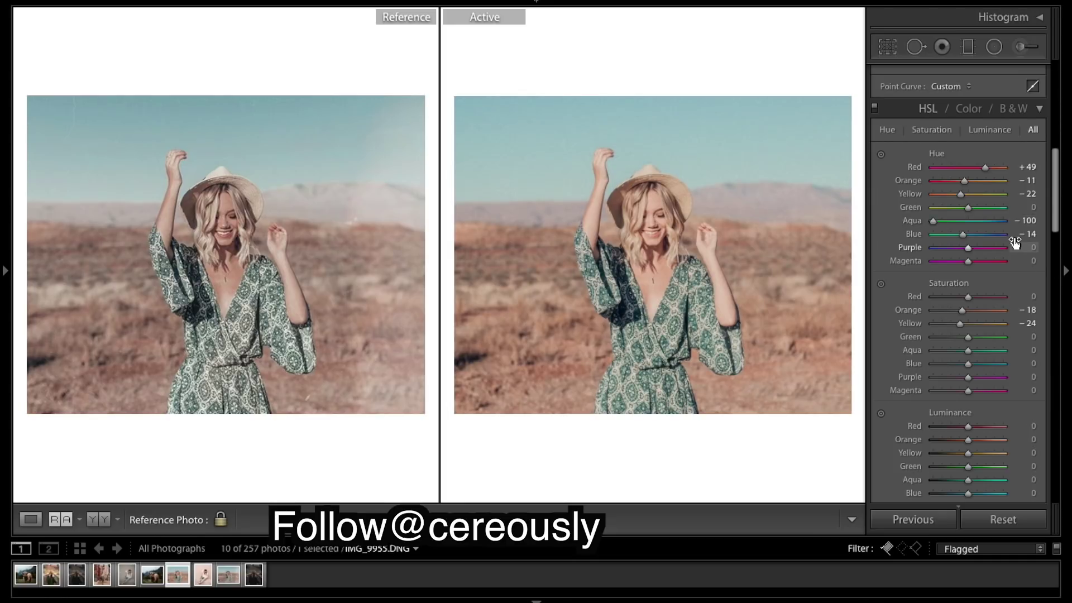
Reduce the HSL saturation of the Red range to -36
scroll(1013, 238, down, 1)
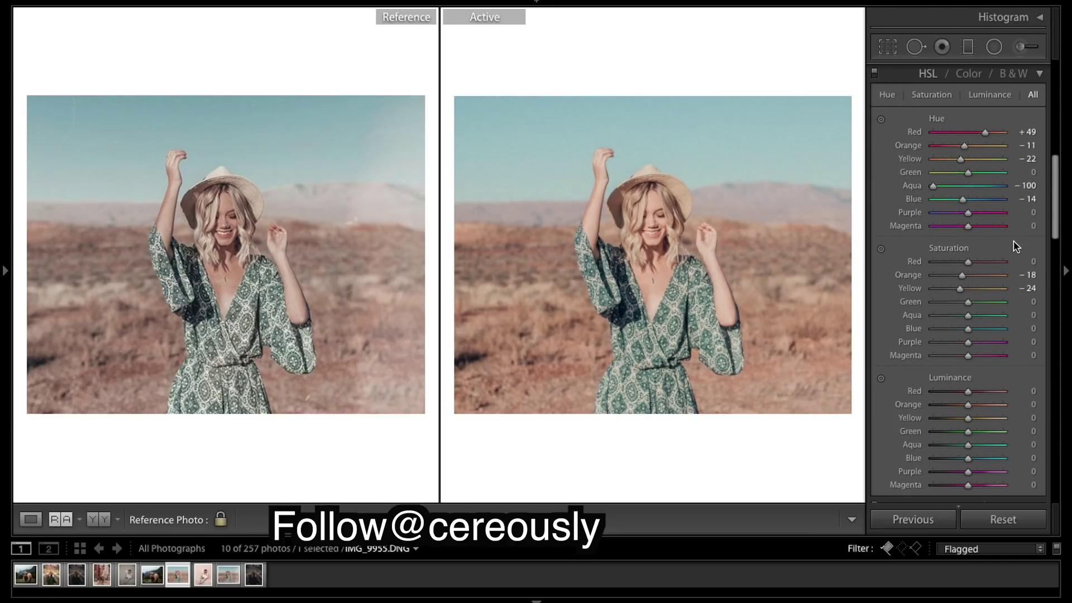
scroll(991, 258, down, 1)
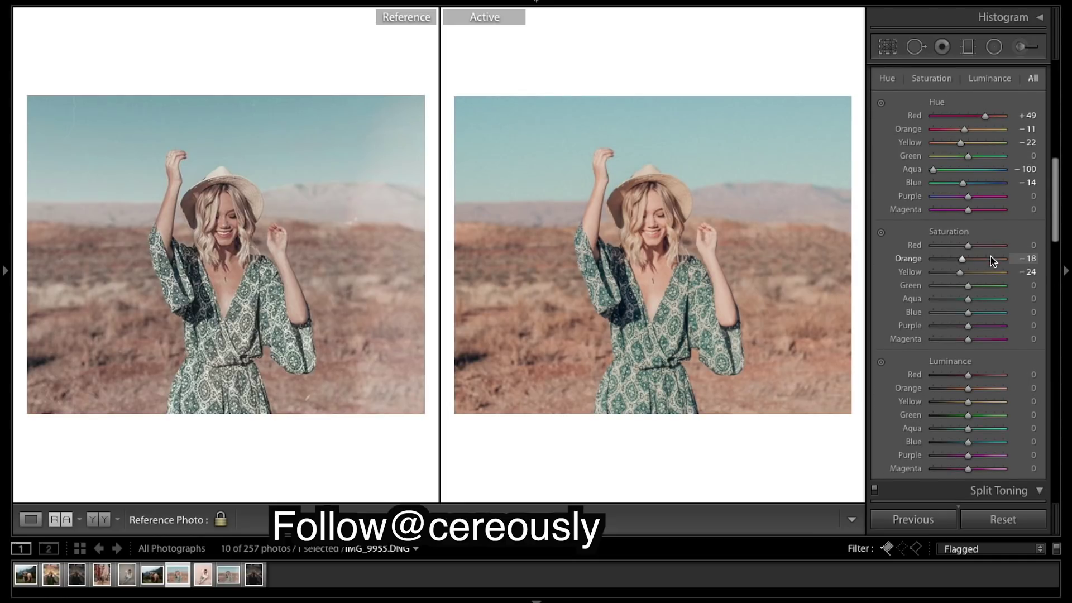
drag(971, 250, 958, 249)
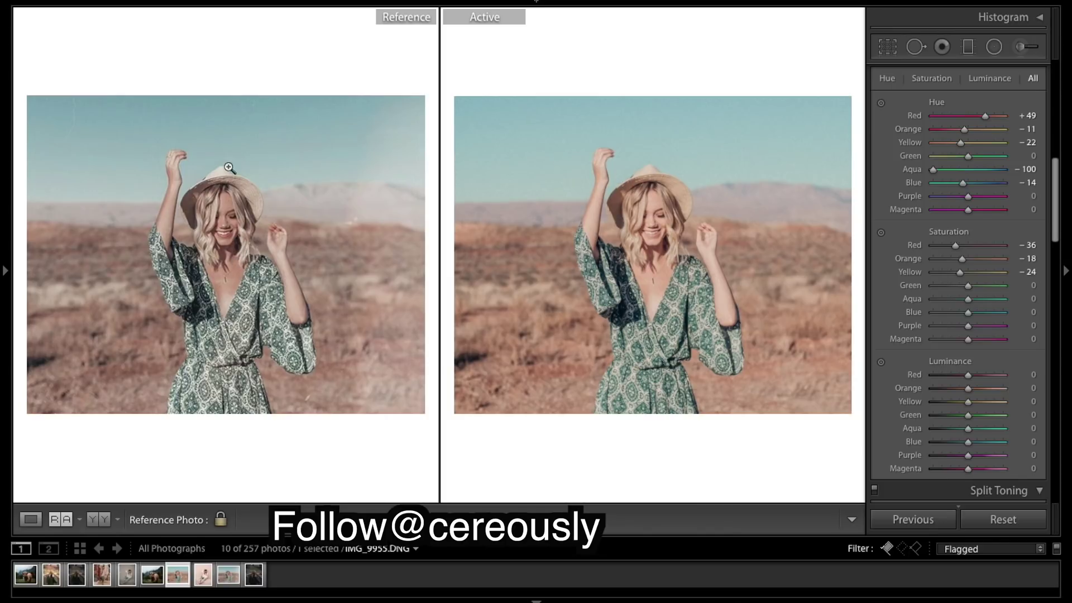
Darken the Orange range by setting its HSL luminance to -45
scroll(963, 220, down, 2)
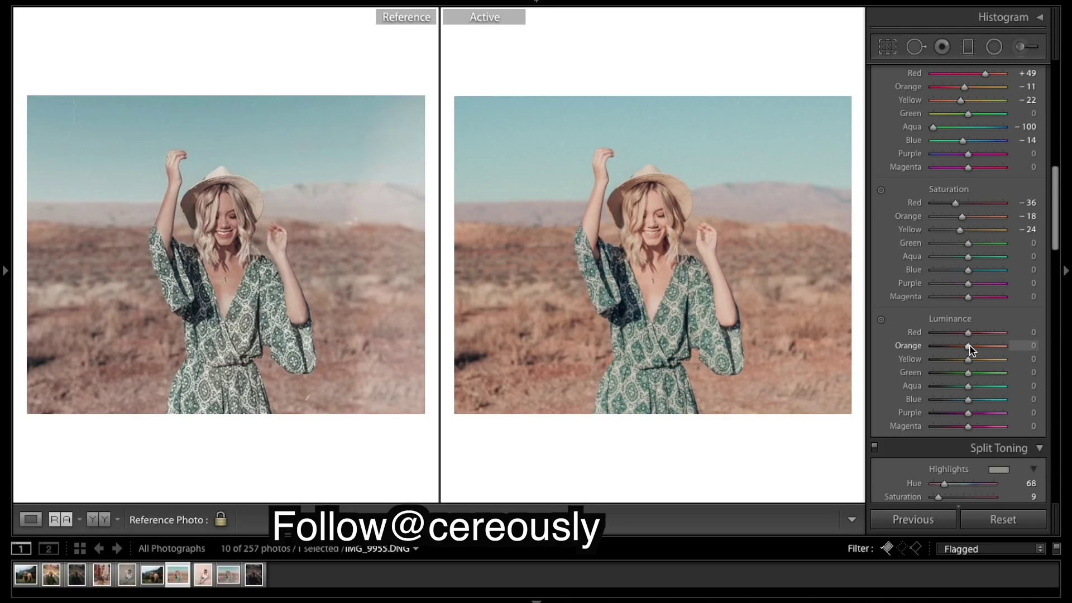
drag(970, 346, 956, 347)
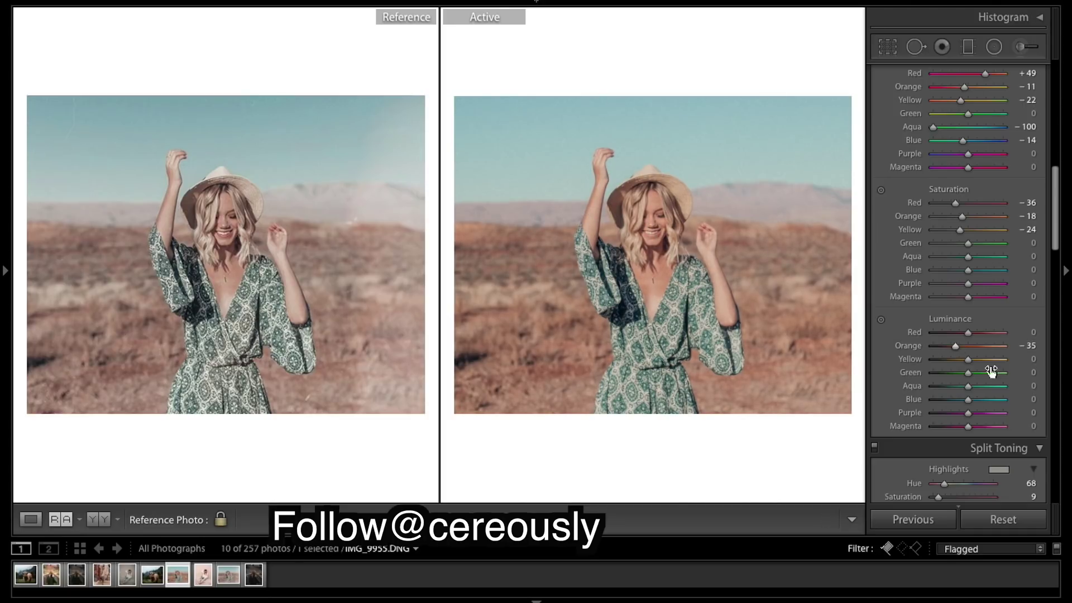
drag(956, 347, 952, 347)
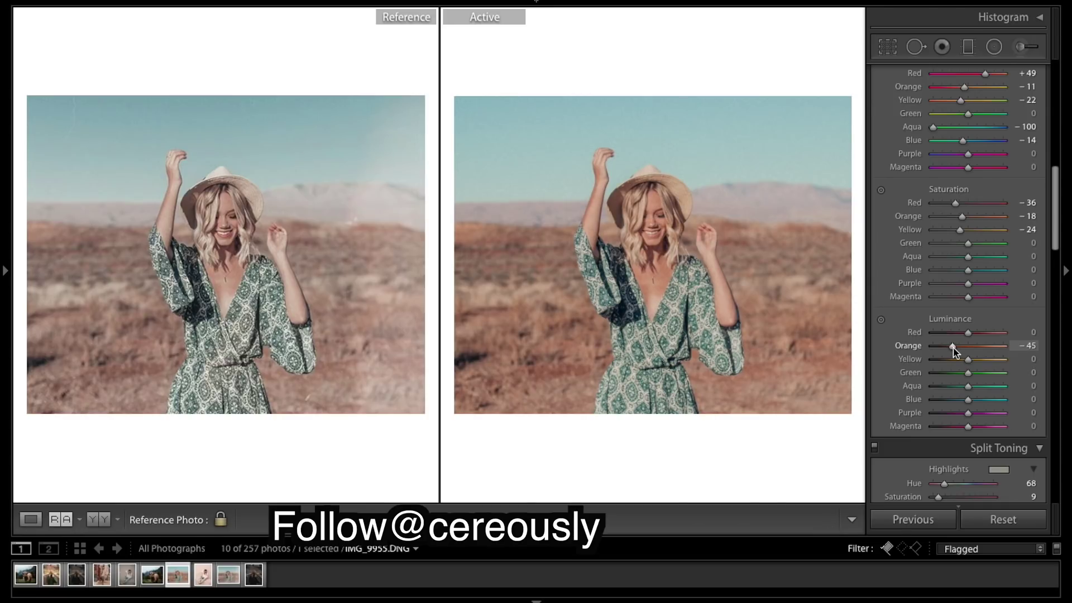
Reduce the HSL saturation of Orange to -43, Yellow to -80 and Green to -69
scroll(992, 190, up, 1)
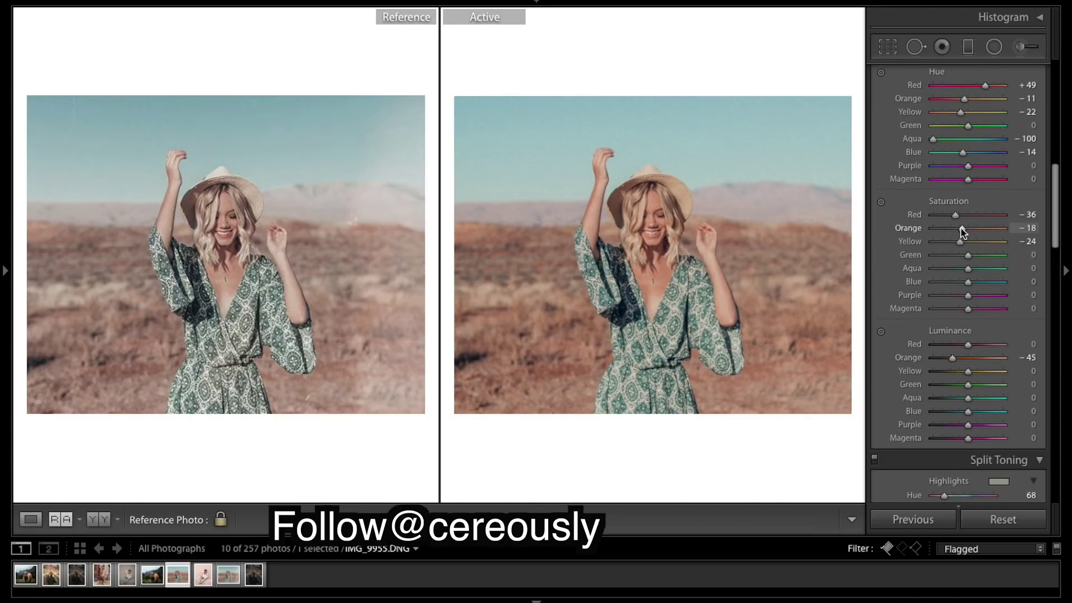
drag(960, 228, 953, 233)
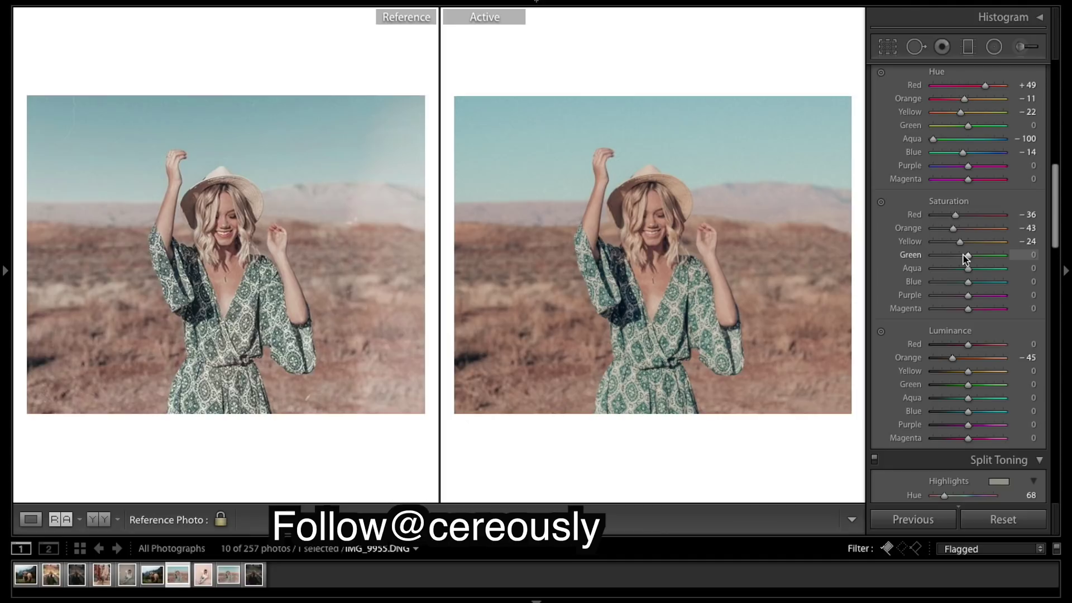
drag(961, 246, 942, 247)
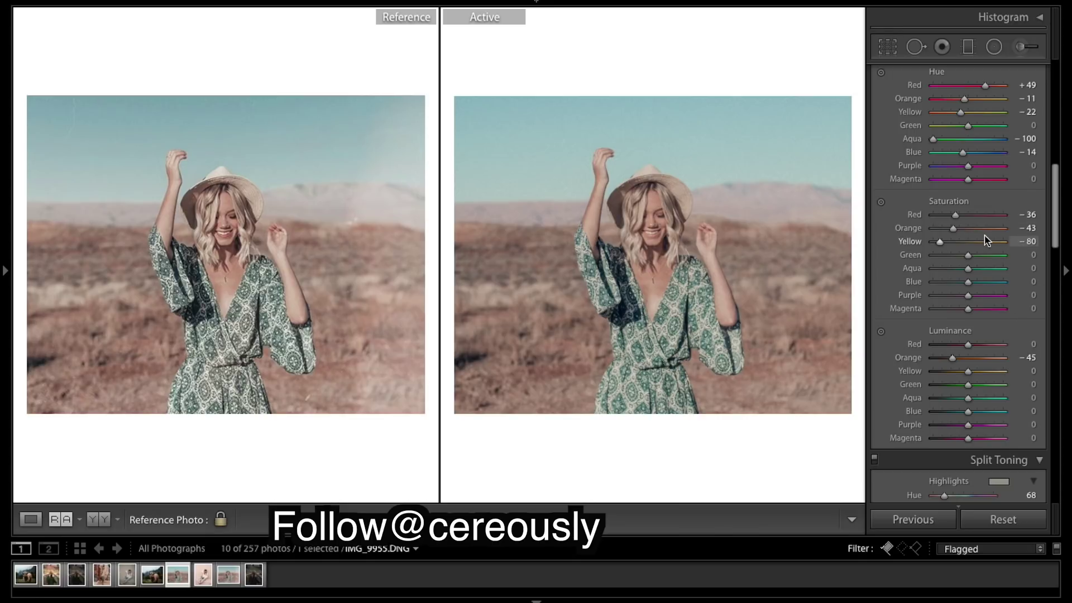
drag(968, 257, 943, 257)
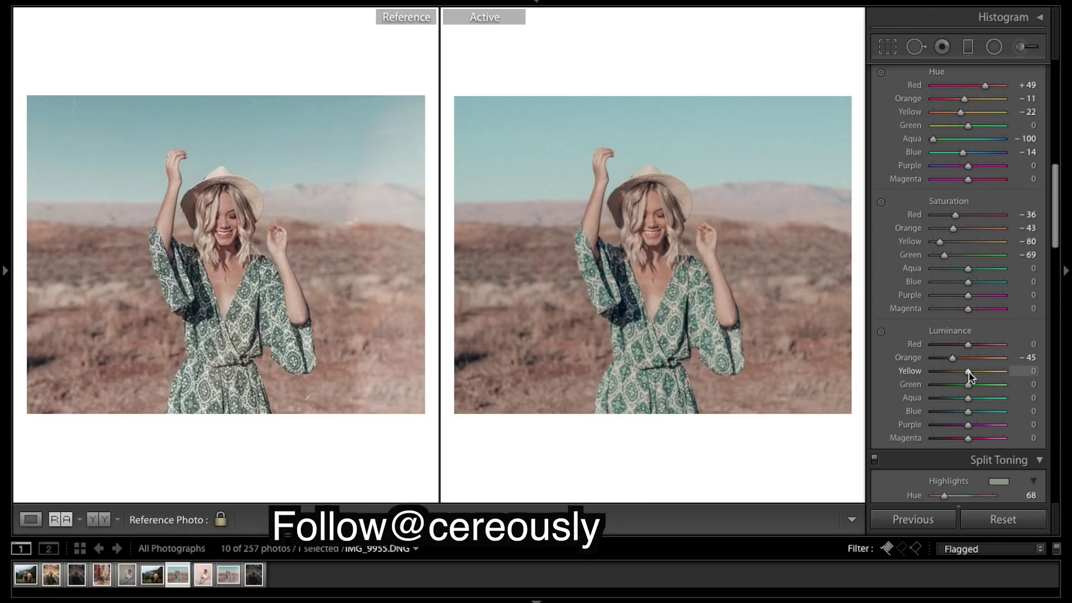
Raise the HSL luminance of Yellow to +50 and of Green to +64
drag(968, 372, 984, 372)
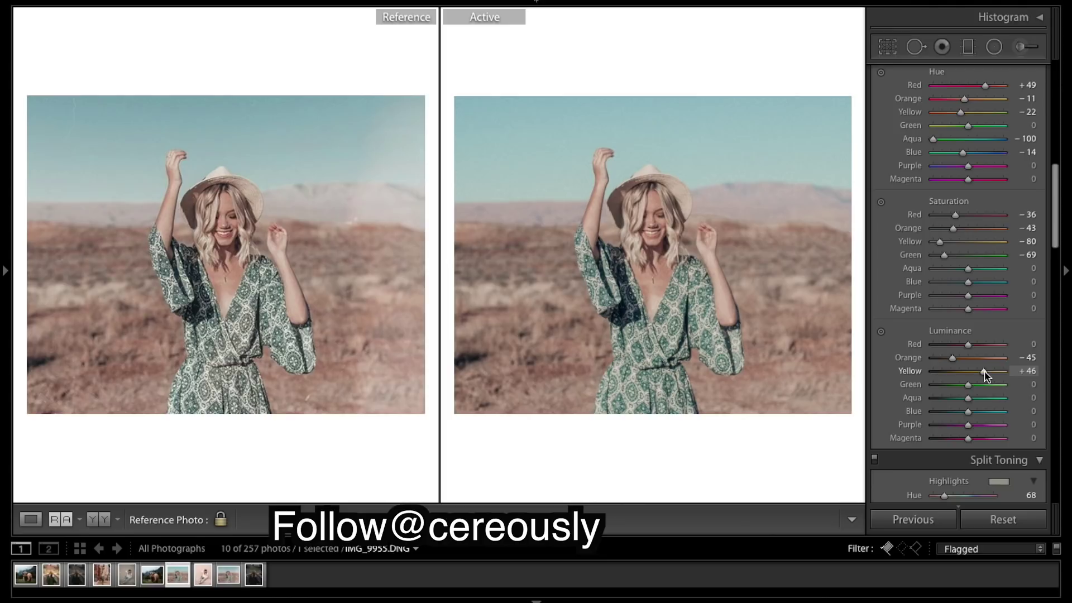
drag(984, 373, 986, 373)
scroll(982, 337, down, 1)
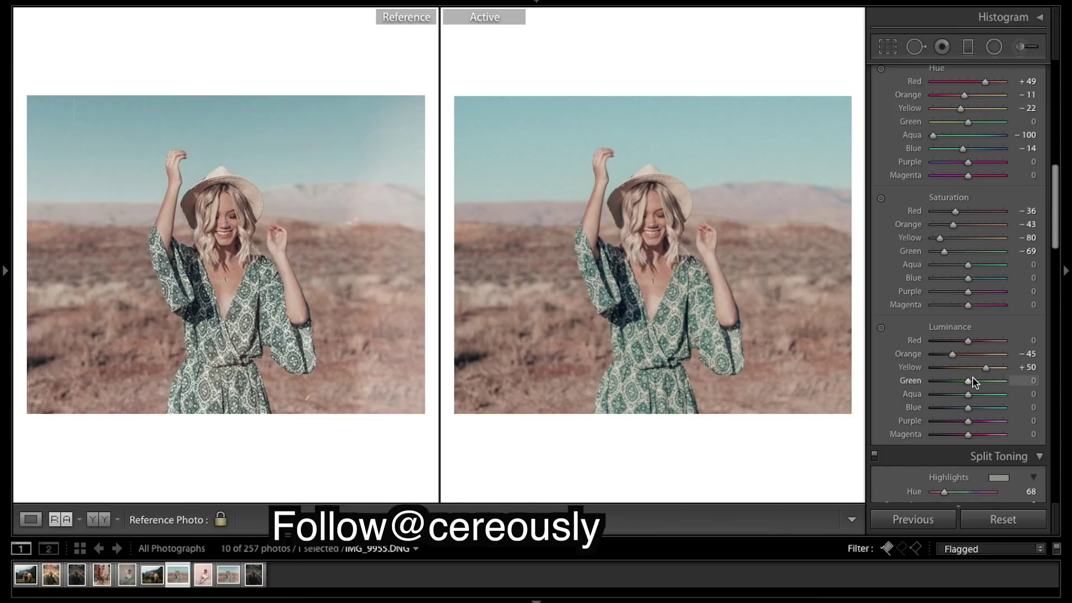
drag(968, 385, 991, 401)
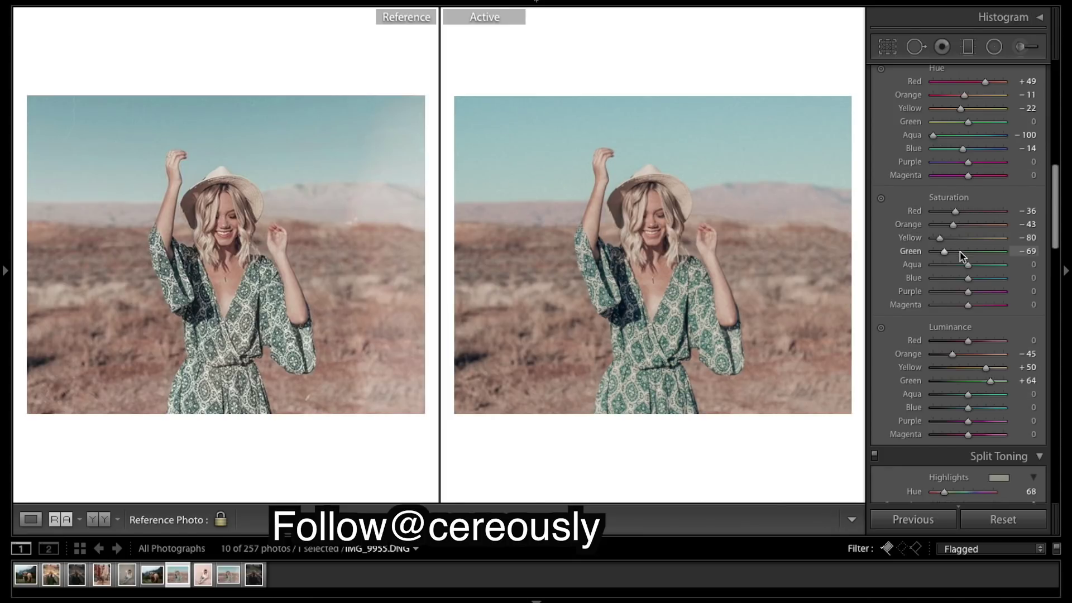
Fine-tune the HSL saturation of Green to -58 and Red to -34, and the Red hue to +50
drag(944, 250, 946, 252)
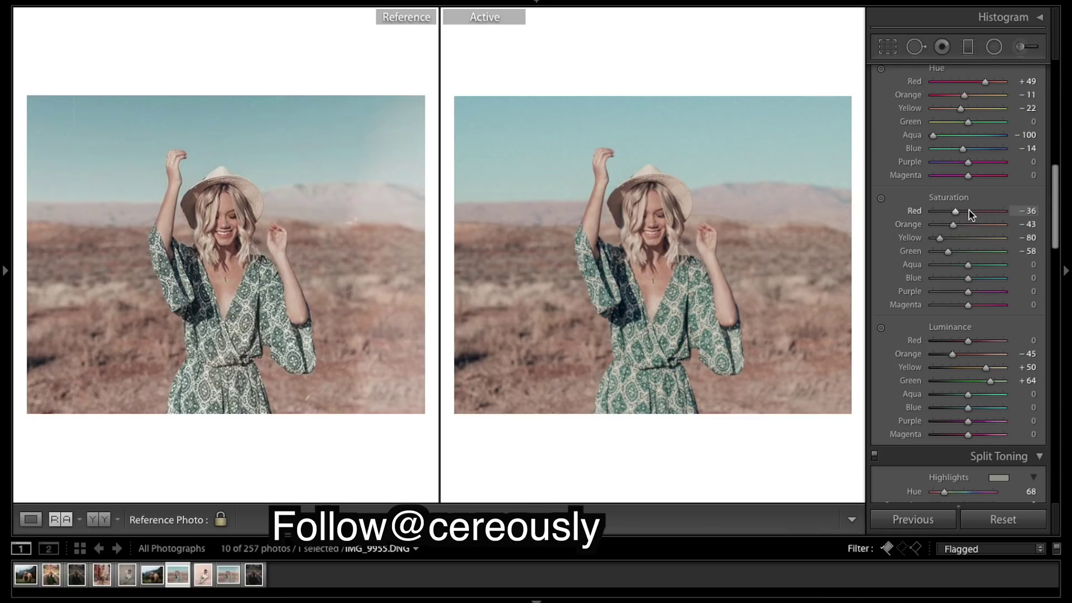
drag(958, 217, 960, 217)
scroll(981, 229, up, 1)
drag(985, 103, 987, 107)
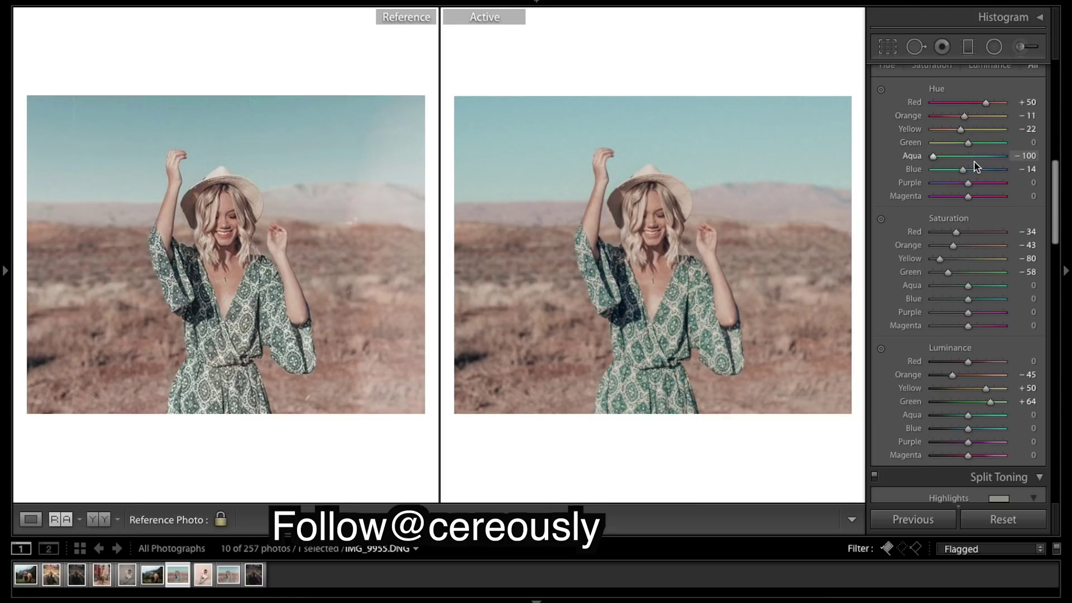
Set the HSL saturation of Aqua to -70 and of Blue to -12
scroll(981, 213, down, 1)
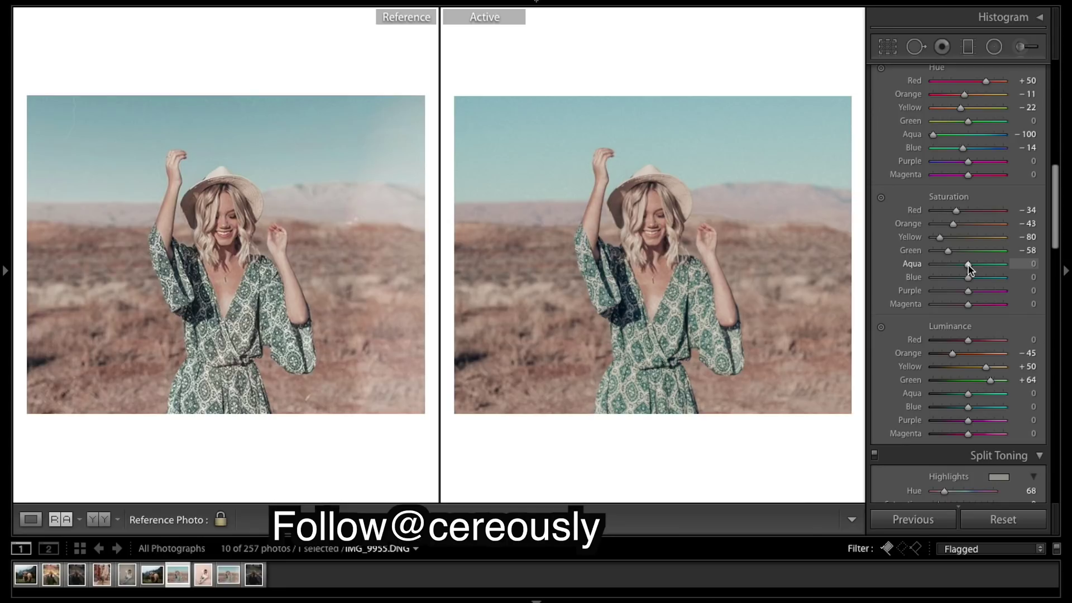
drag(944, 263, 946, 268)
drag(944, 263, 944, 264)
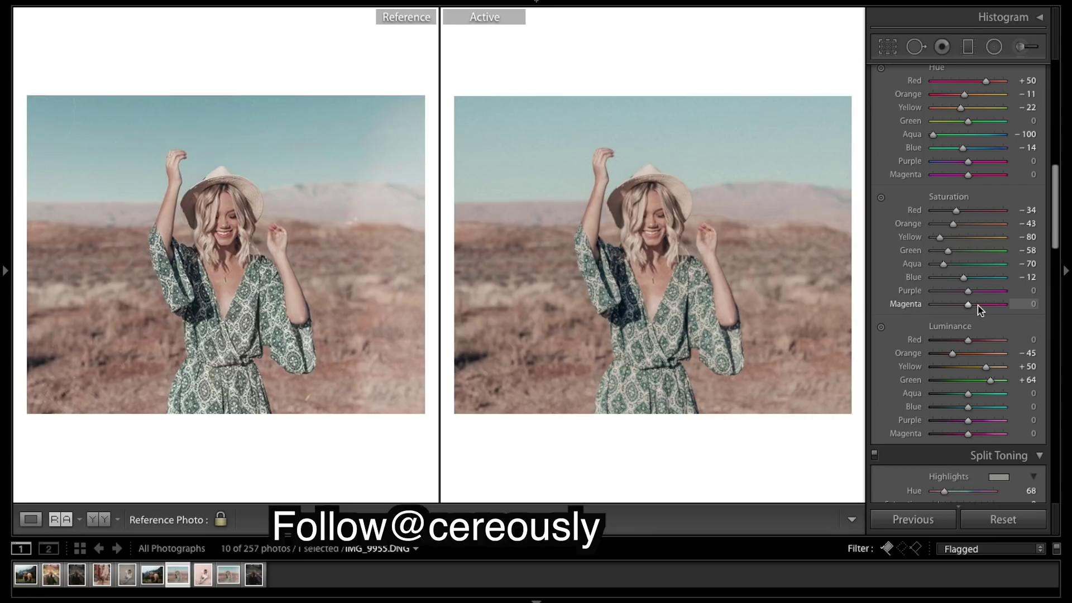
Compare with the unedited photo and set the HSL saturation of Purple to -41 and of Magenta to -45
key(backslash)
key(backslash)
key(backslash)
key(backslash)
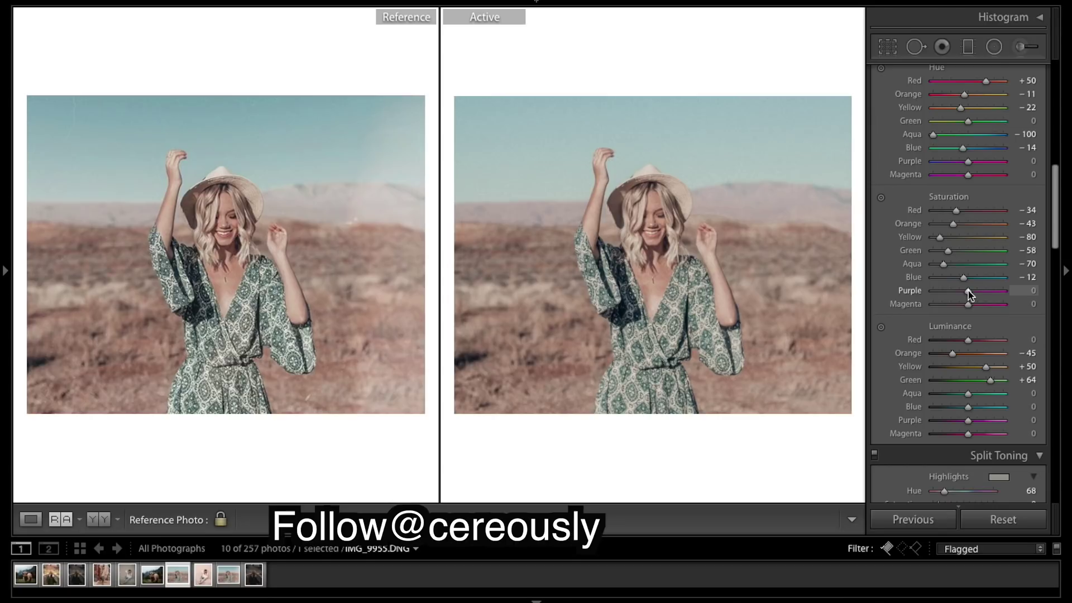
drag(967, 291, 958, 316)
Set the HSL luminance of Red to -34 and of Aqua to +61
scroll(958, 324, down, 1)
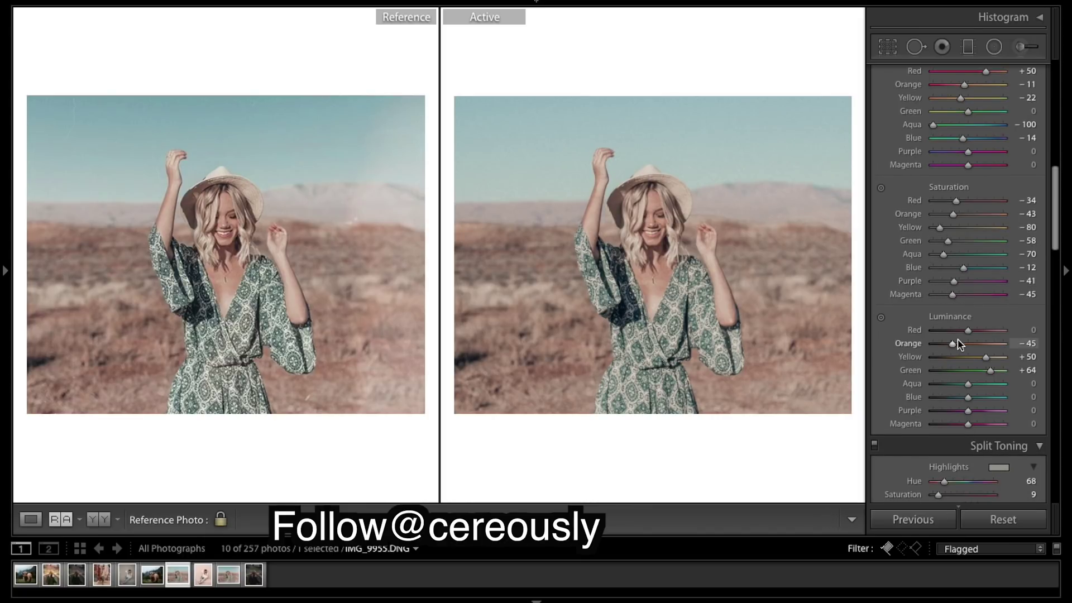
scroll(957, 344, down, 3)
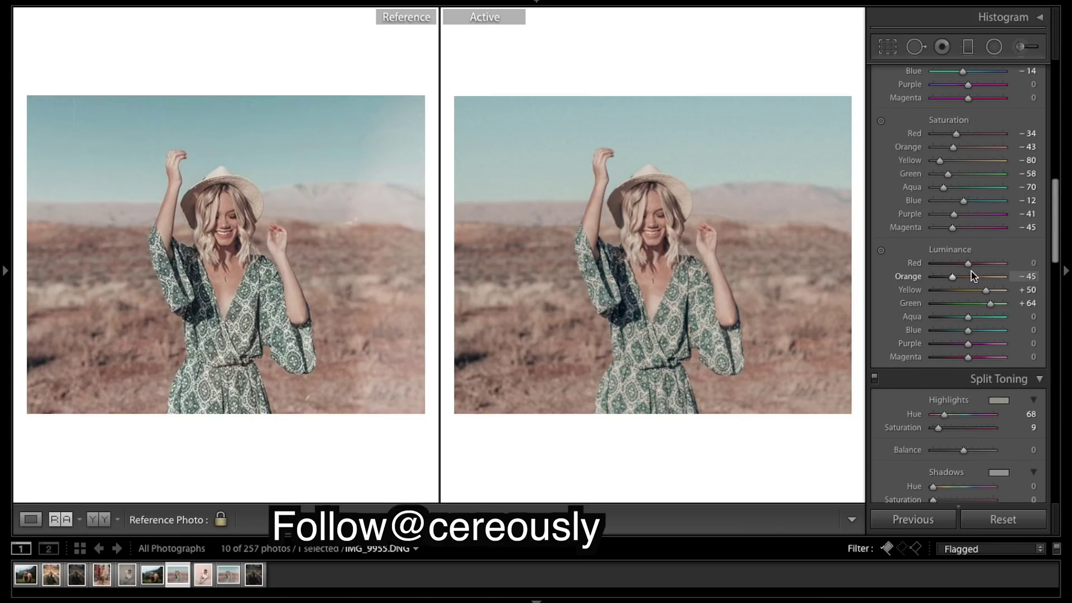
drag(968, 263, 955, 268)
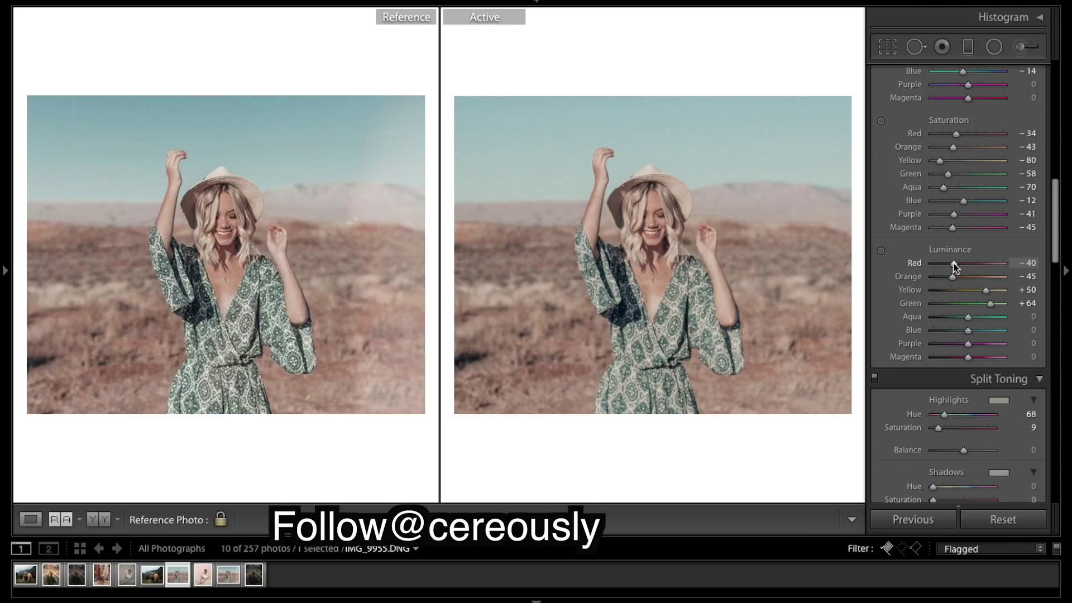
drag(952, 267, 956, 266)
drag(956, 266, 957, 268)
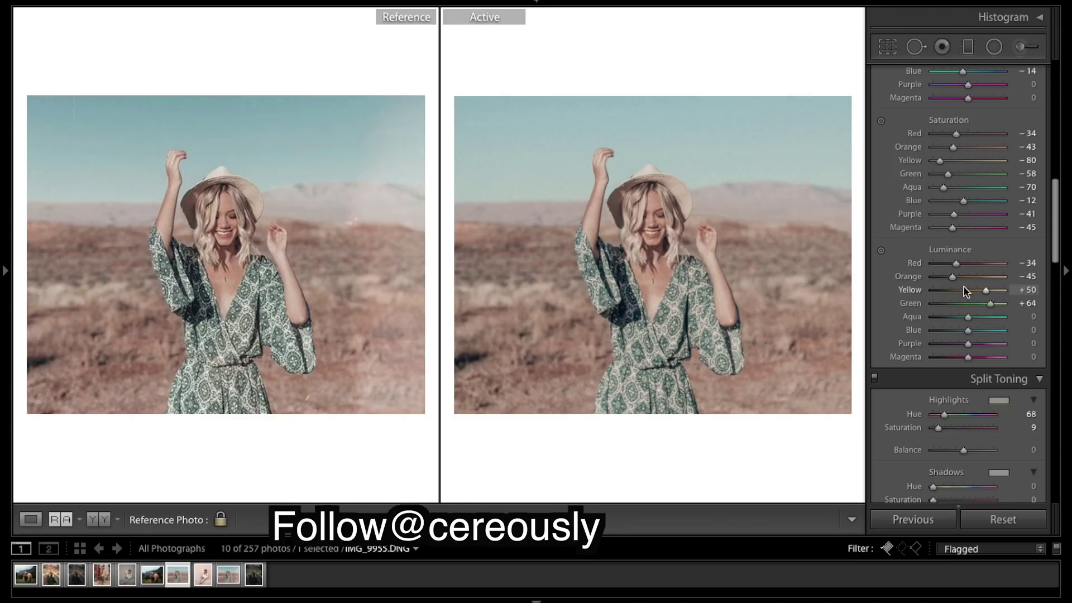
click(987, 317)
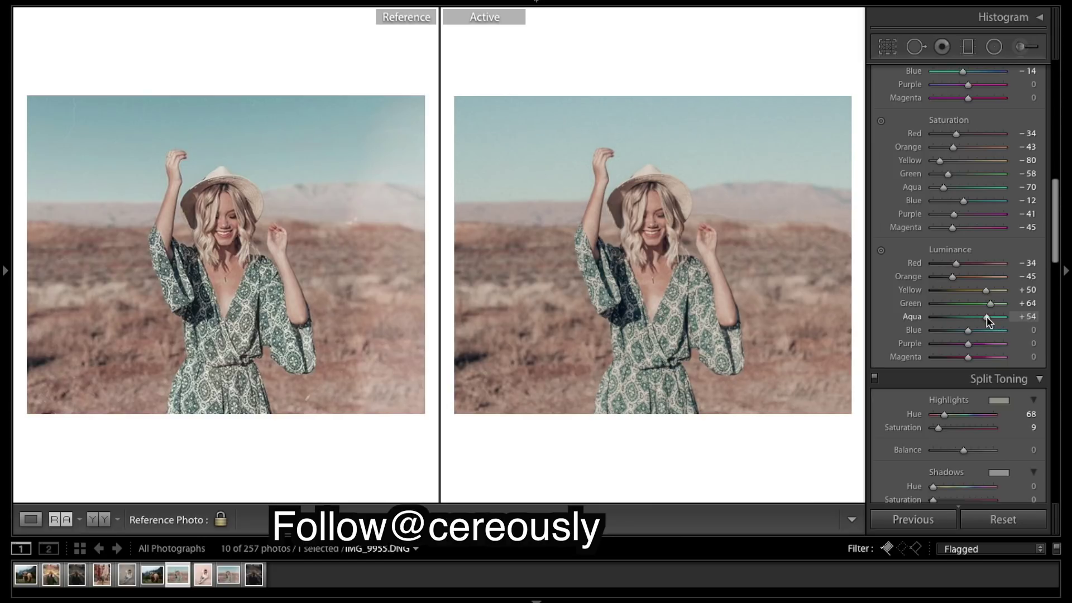
drag(987, 319, 991, 322)
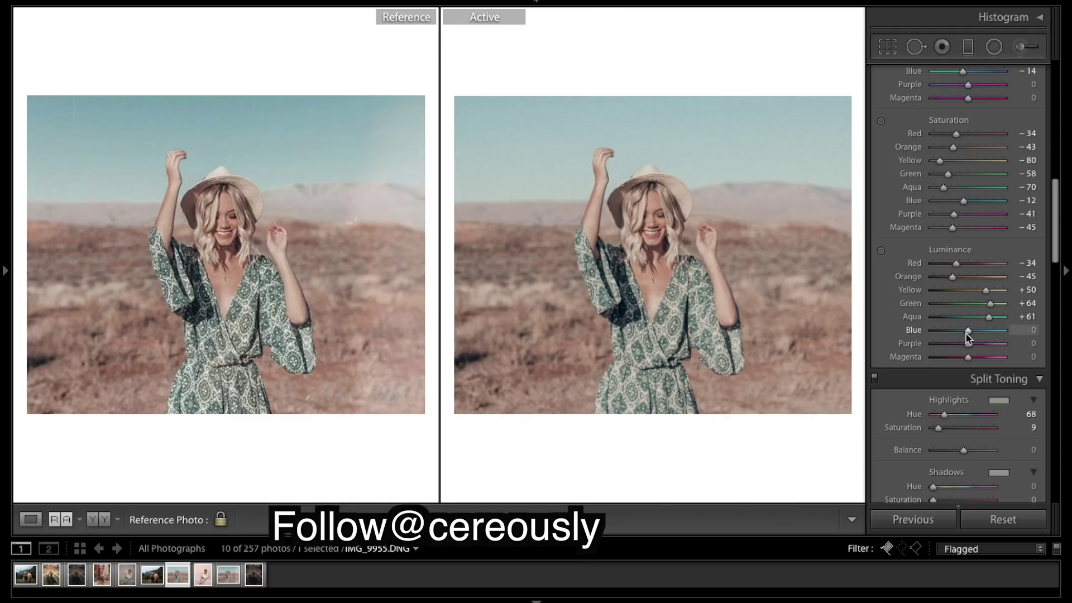
Set the HSL luminance of Blue to -19 and of Magenta to +15
drag(967, 335, 963, 334)
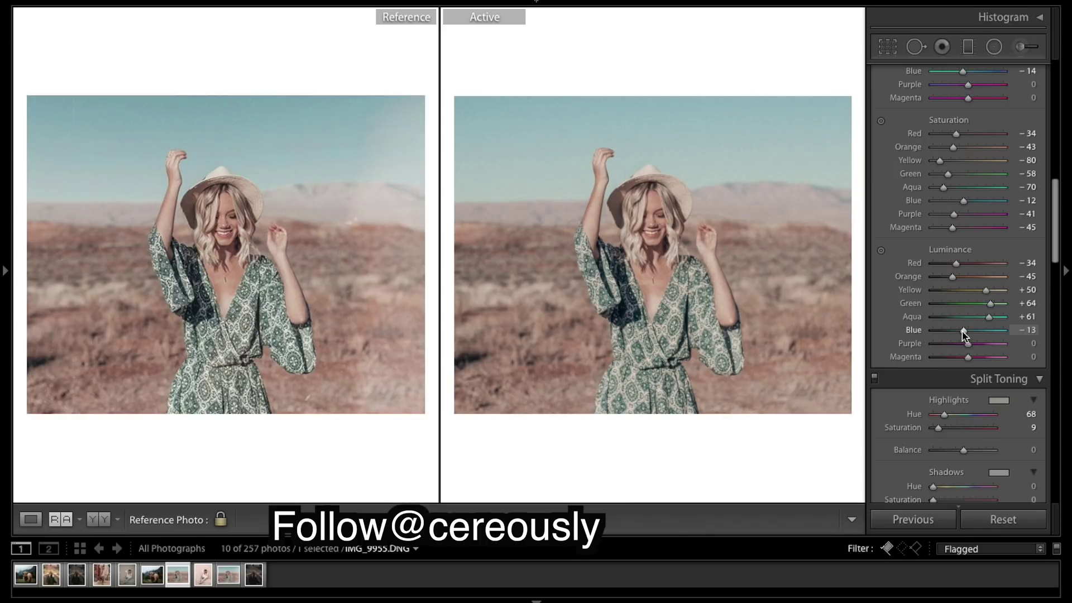
drag(963, 333, 960, 334)
drag(961, 333, 960, 334)
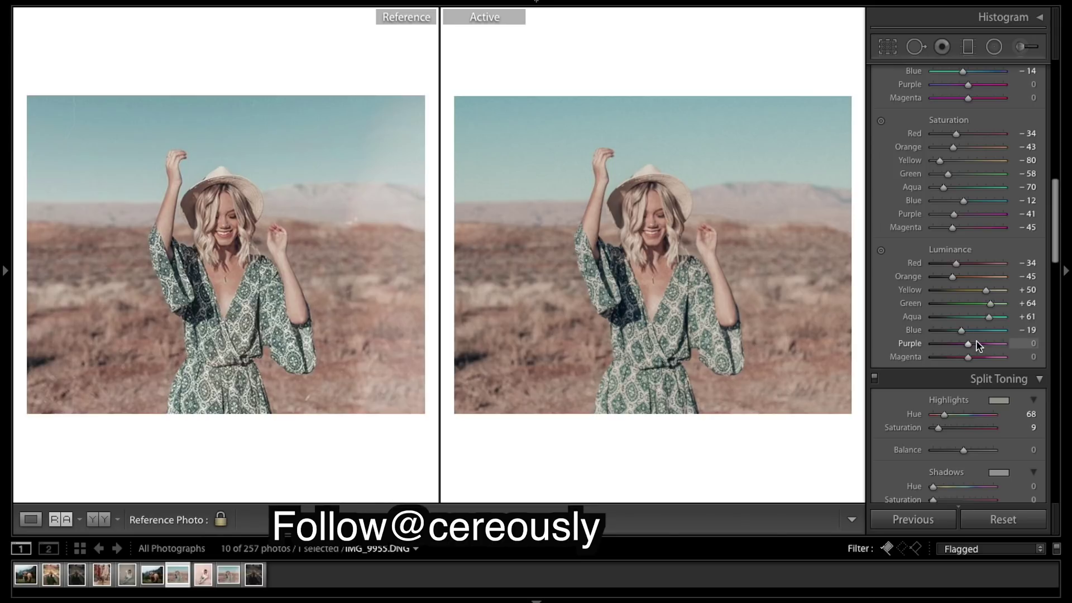
mouse_move(969, 357)
mouse_down()
mouse_move(905, 360)
mouse_move(1066, 376)
mouse_move(1002, 360)
mouse_move(1007, 376)
mouse_move(978, 360)
mouse_up()
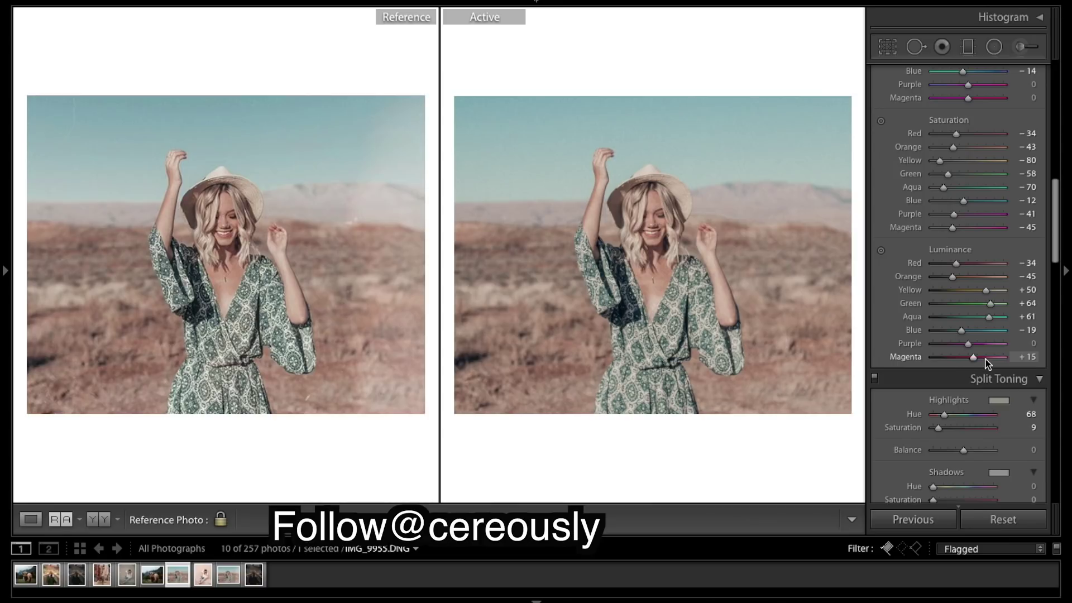
scroll(985, 361, up, 10)
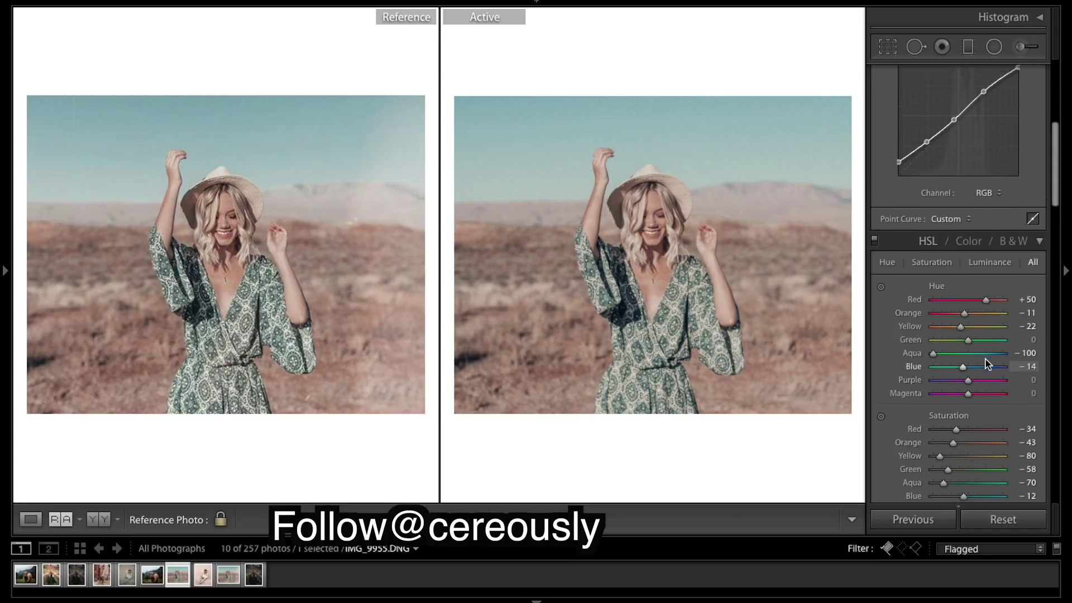
scroll(987, 363, up, 10)
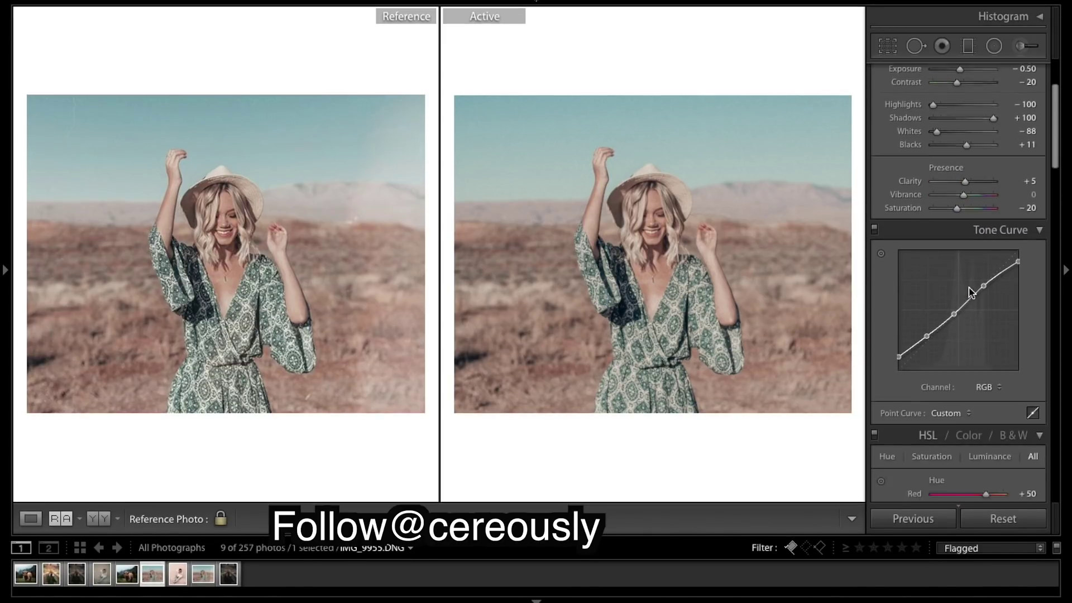
Set the sharpening amount of the active photo to 69
scroll(969, 292, down, 15)
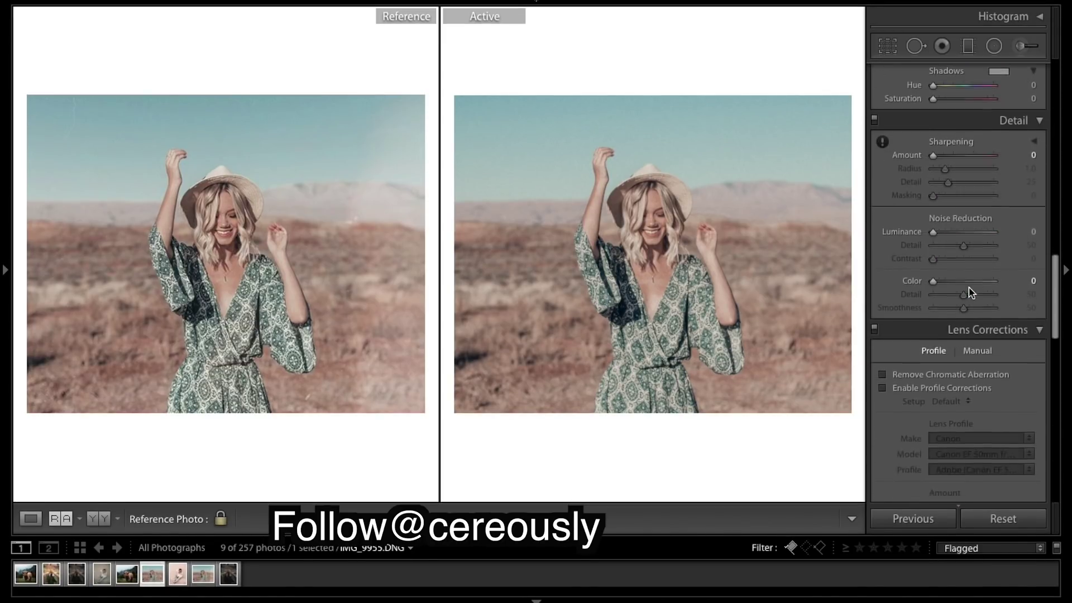
scroll(969, 291, up, 2)
drag(962, 230, 961, 231)
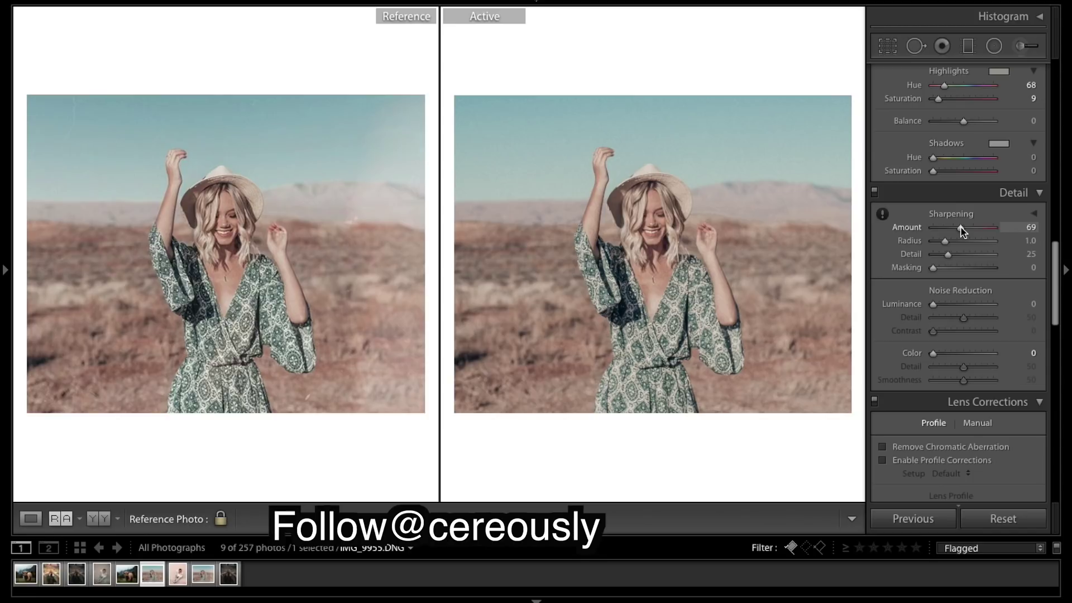
Set the HSL luminance of Yellow to +44, of Aqua to +75 and of Blue to -26
scroll(987, 193, up, 5)
scroll(986, 193, up, 1)
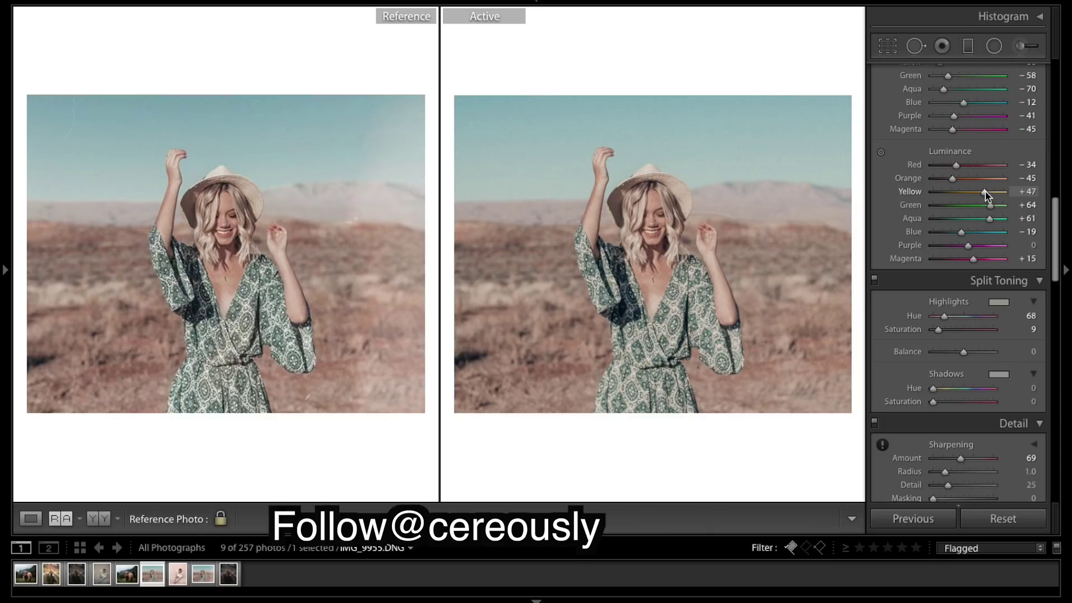
drag(985, 191, 983, 192)
scroll(983, 198, up, 1)
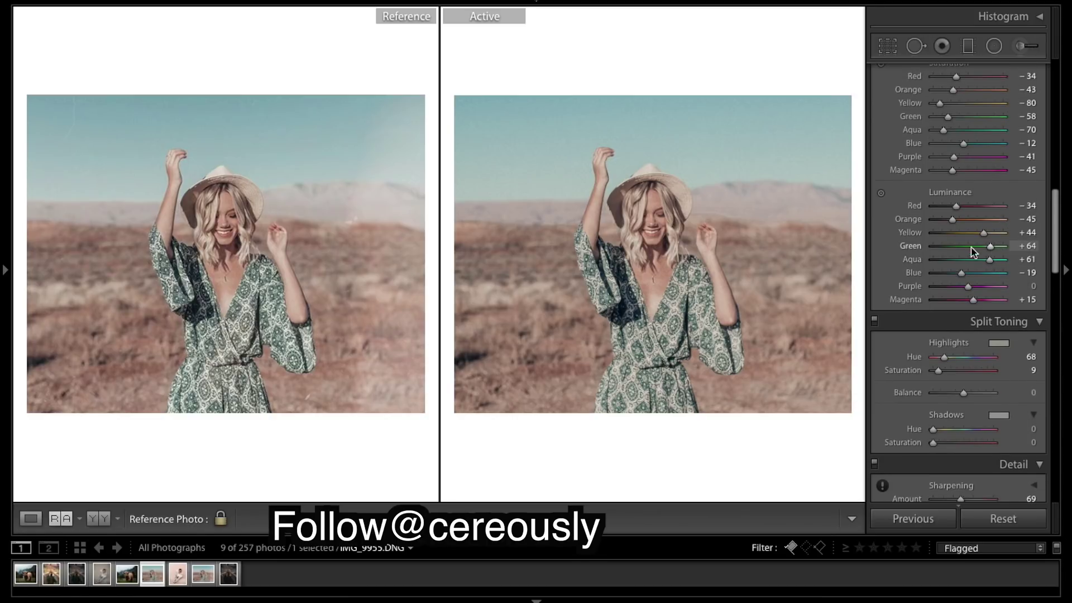
drag(990, 259, 993, 261)
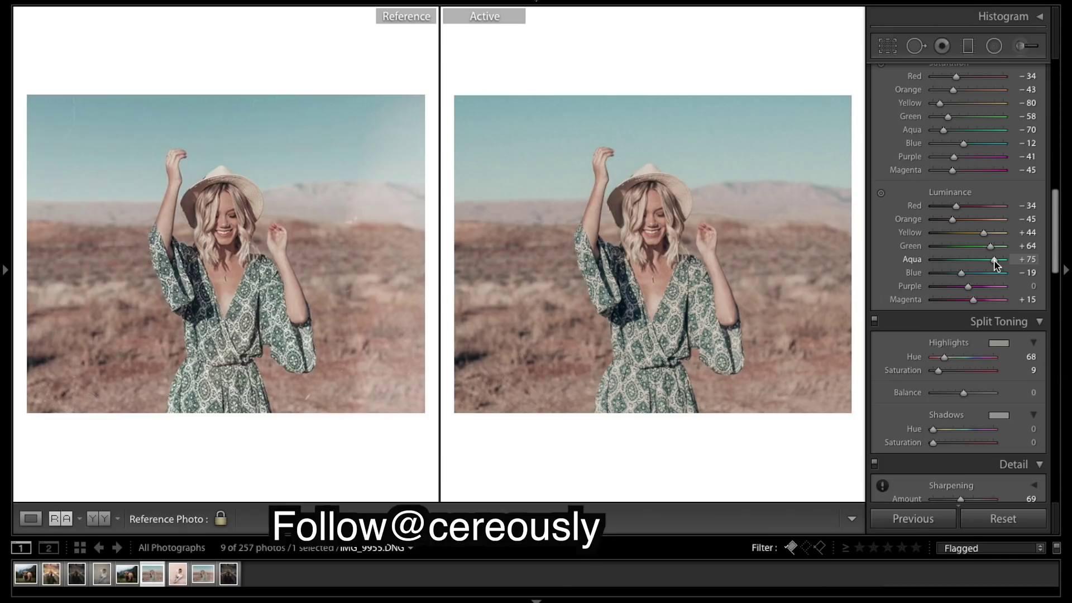
drag(960, 271, 957, 272)
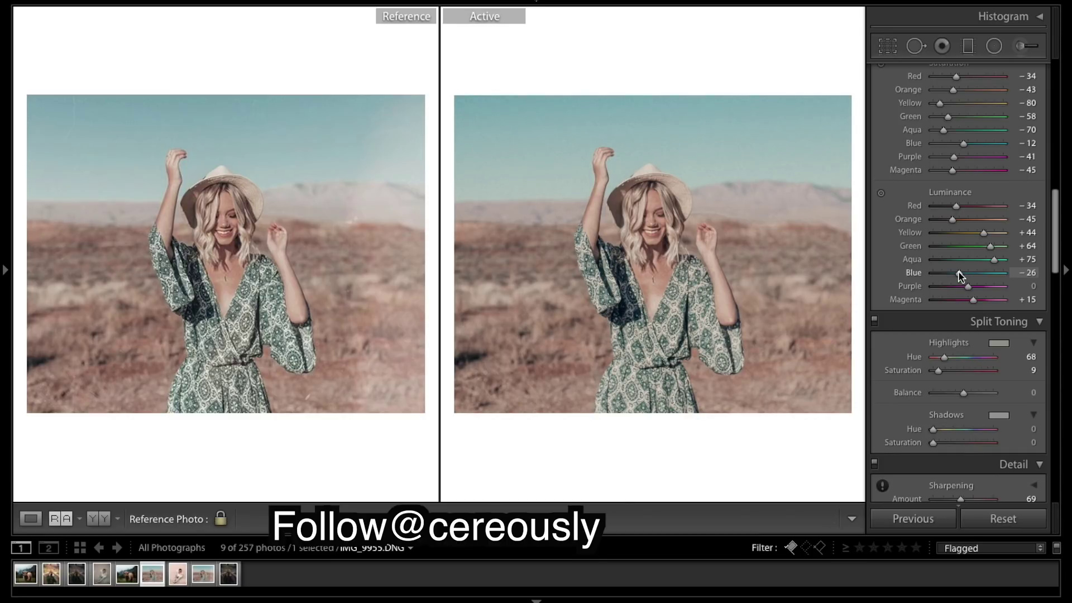
Set the white balance tint to +5 and the Whites to -86
scroll(948, 234, up, 15)
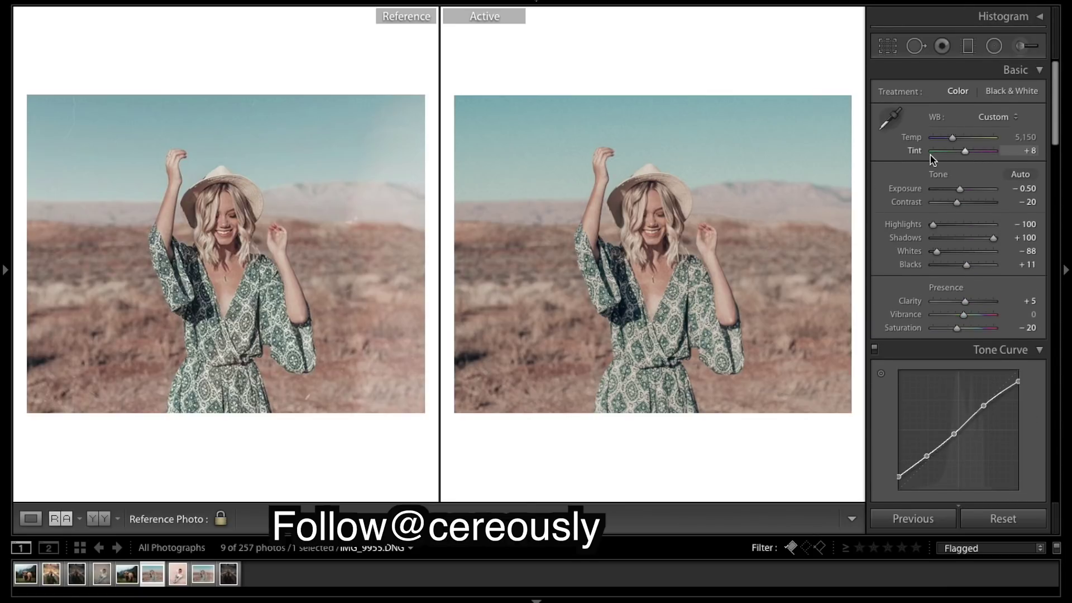
key(Down)
key(Down)
key(Down)
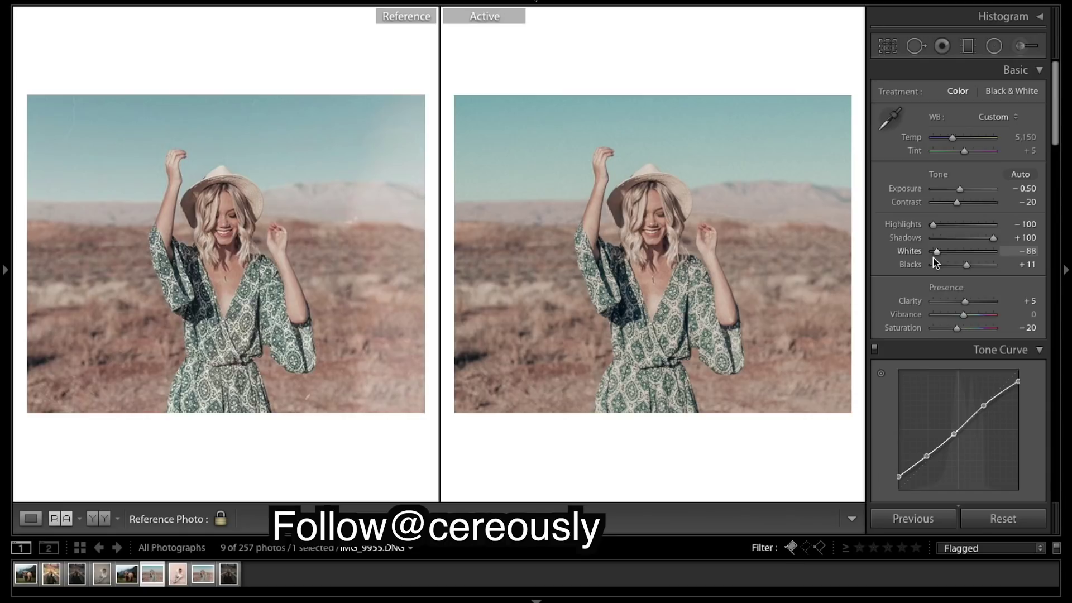
key(Up)
key(Up)
key(Up)
Set the HSL saturation of Yellow to -68
scroll(982, 288, down, 10)
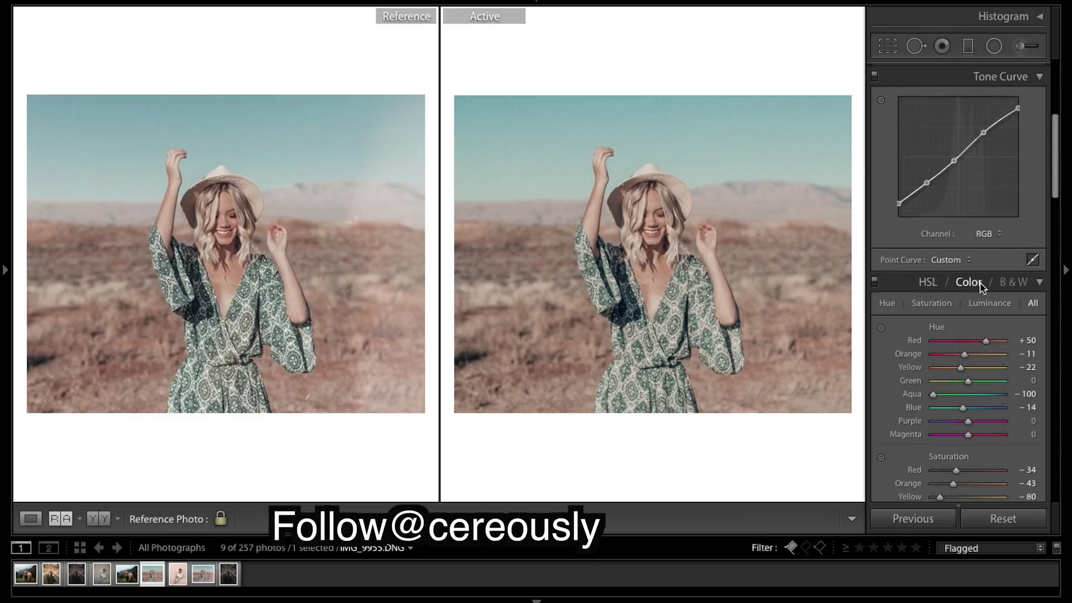
drag(940, 290, 941, 293)
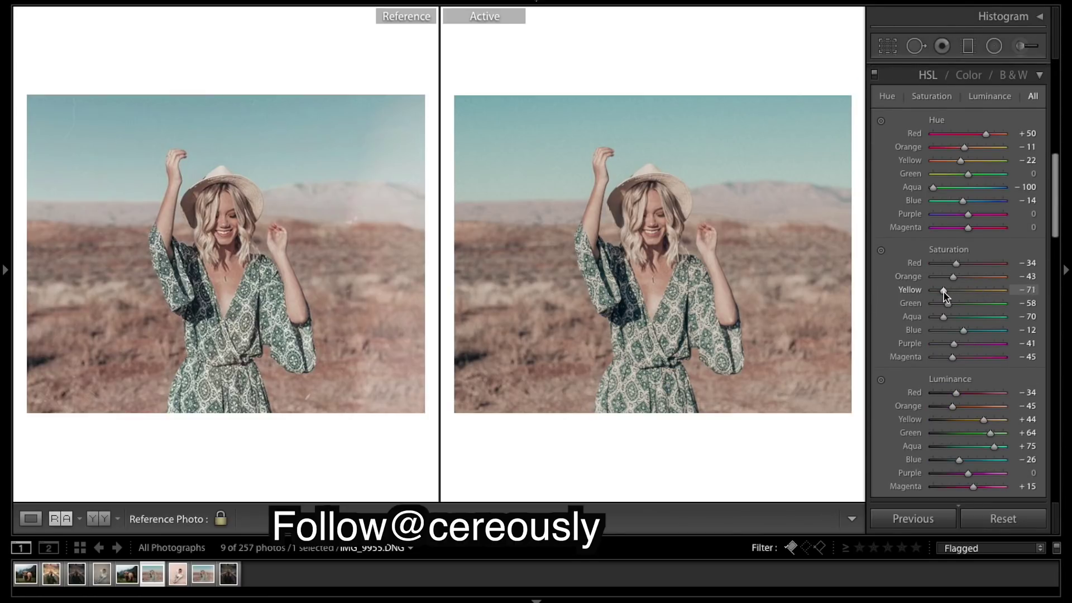
drag(943, 291, 945, 291)
drag(945, 291, 944, 291)
scroll(945, 295, up, 2)
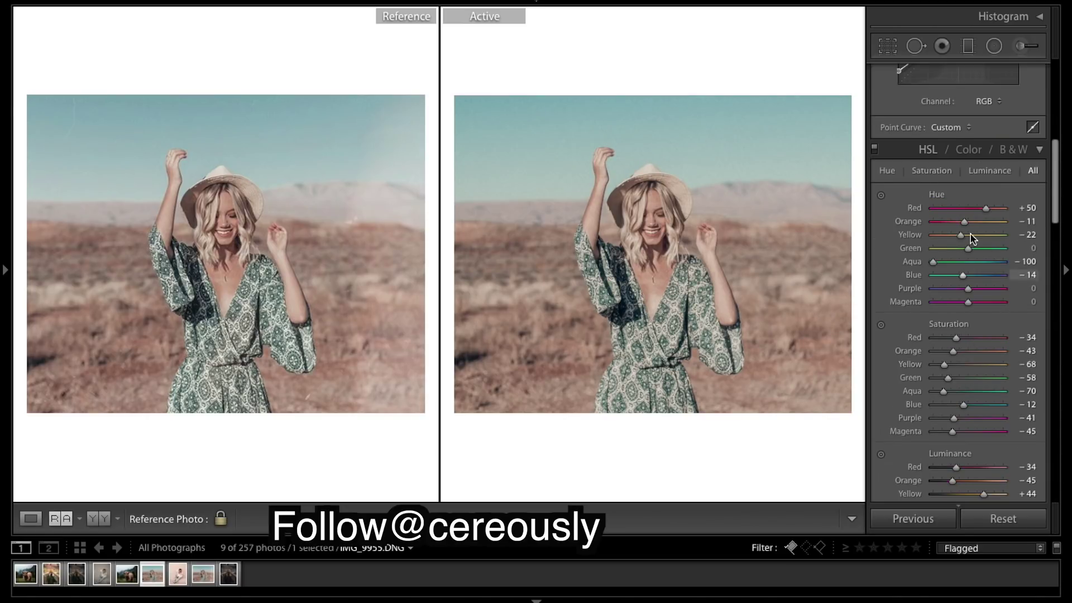
Compare the edited desert portrait with its unedited version beside the reference photo
scroll(970, 233, up, 10)
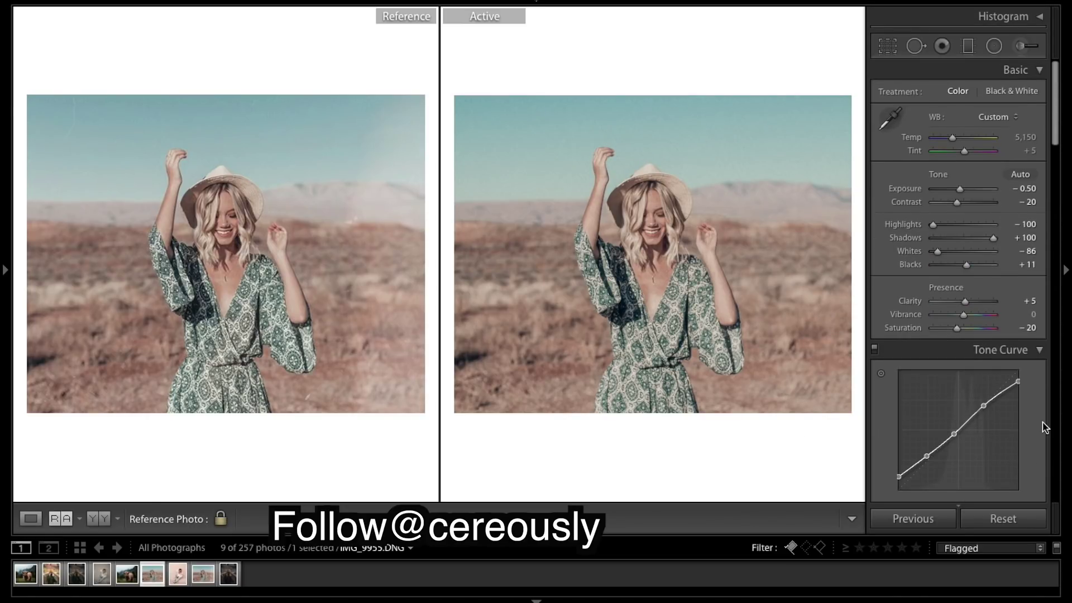
key(backslash)
key(backslash)
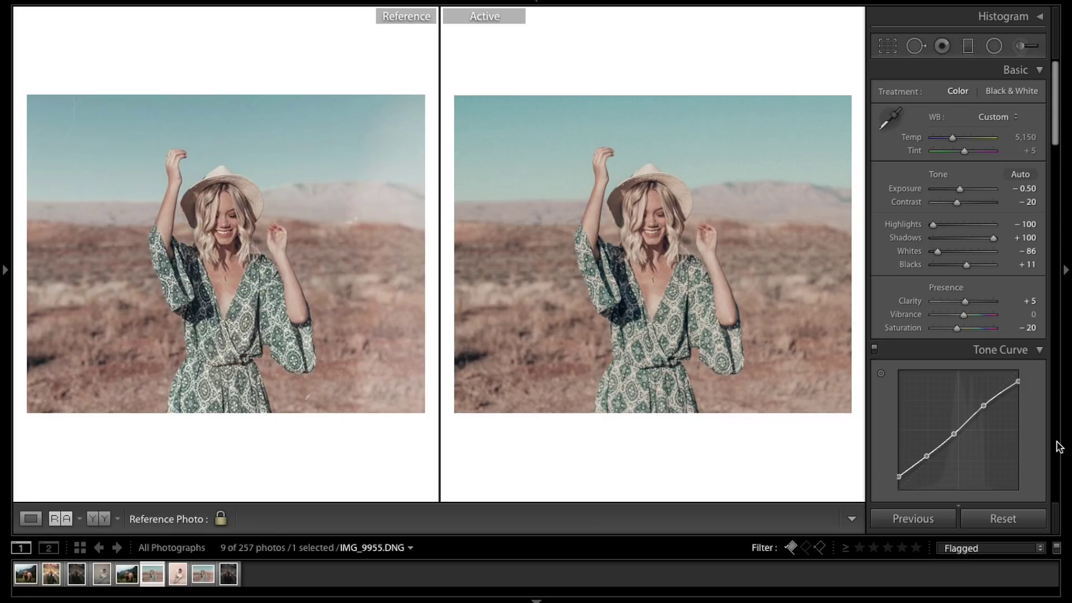
key(backslash)
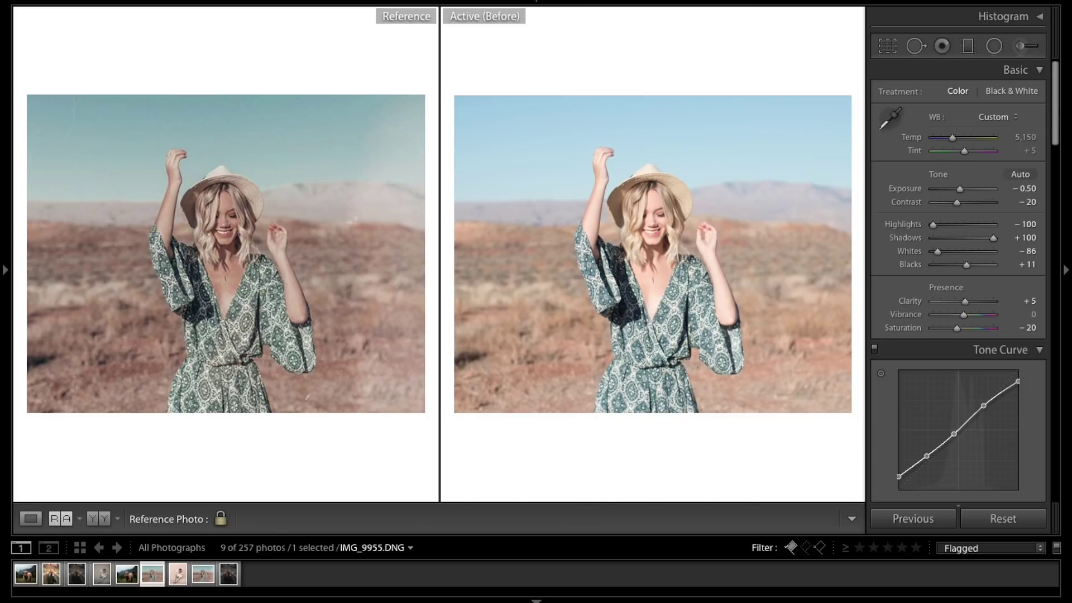
key(backslash)
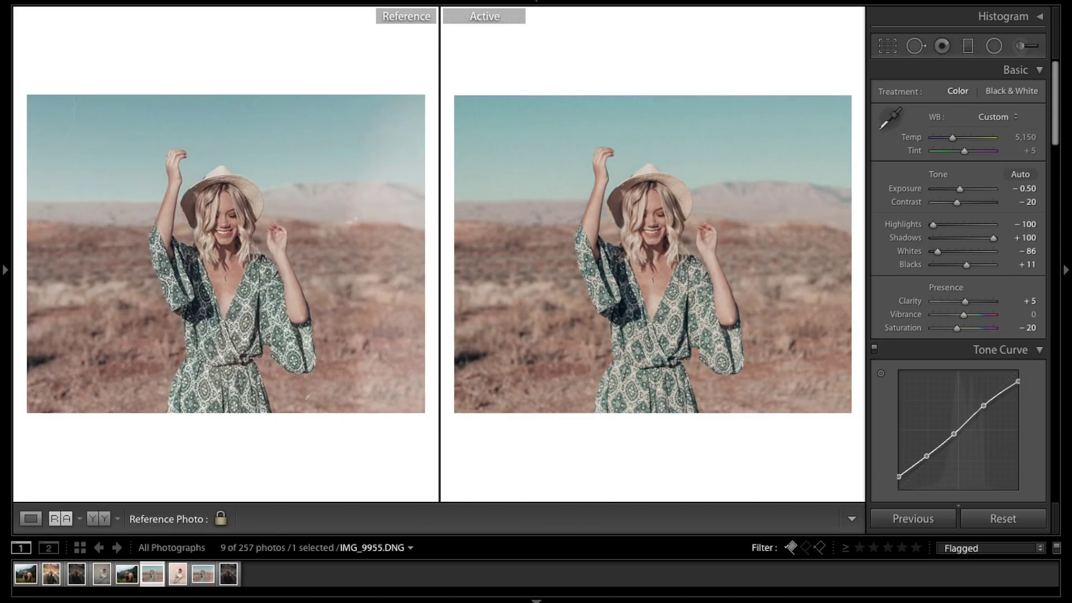